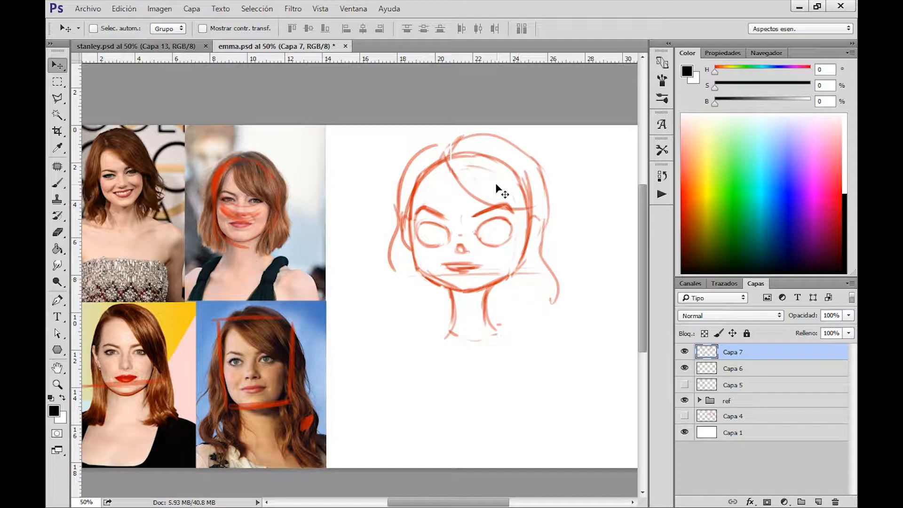
Select the head sketch on layer Capa 7, stretch it horizontally to about 104.7% width, and deselect it.
{"action": "key", "text": "m"}
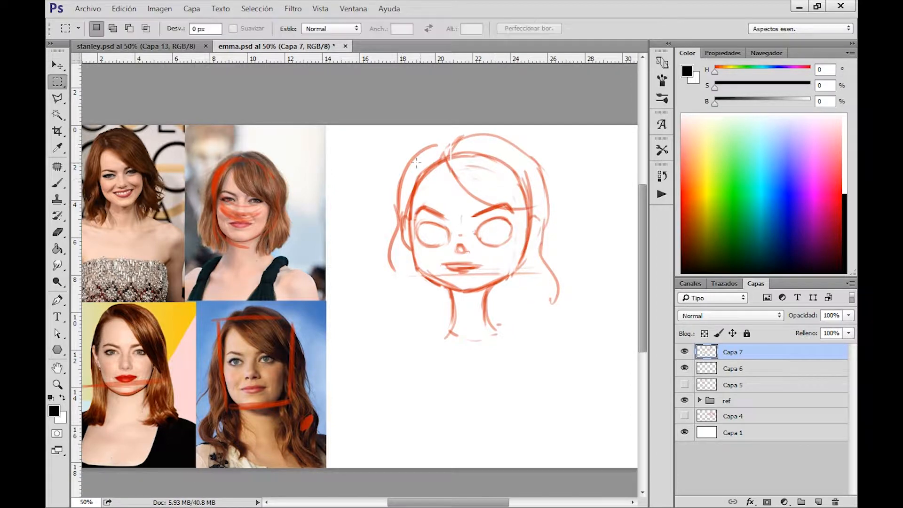
{"action": "mouse_move", "coordinate": [365, 128]}
{"action": "left_mouse_down"}
{"action": "mouse_move", "coordinate": [558, 306]}
{"action": "mouse_move", "coordinate": [582, 354]}
{"action": "left_mouse_up"}
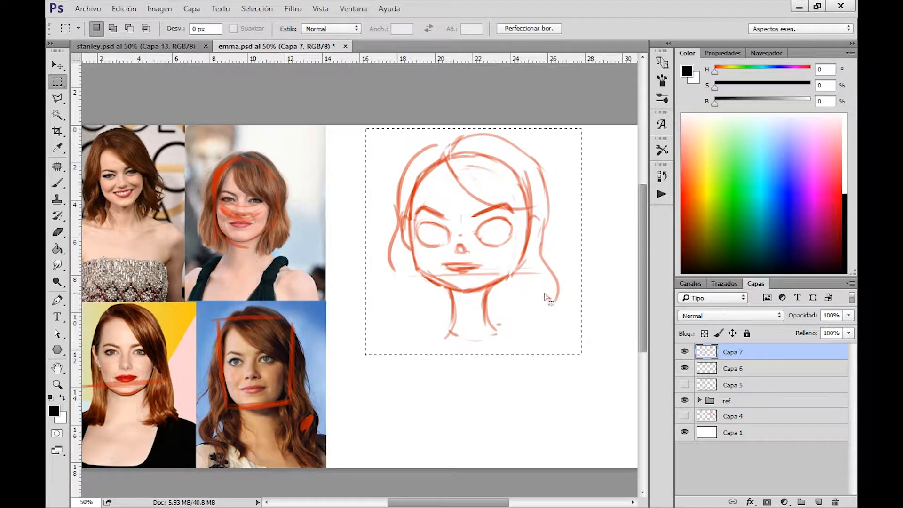
{"action": "key", "text": "ctrl+t"}
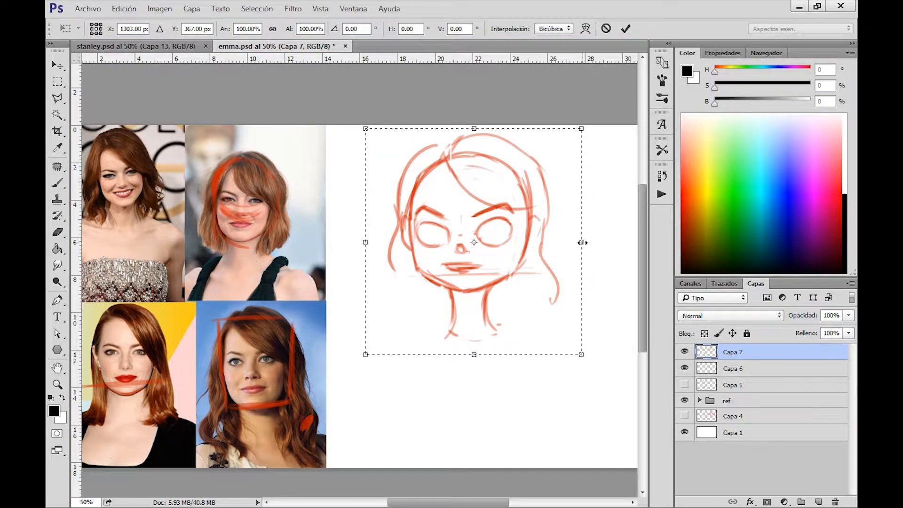
{"action": "left_click_drag", "start_coordinate": [582, 241], "coordinate": [594, 243]}
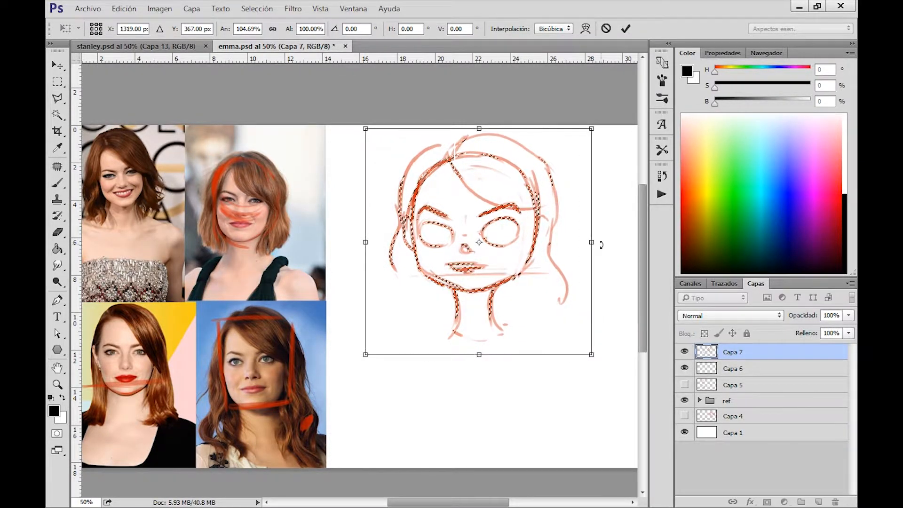
{"action": "key", "text": "Return"}
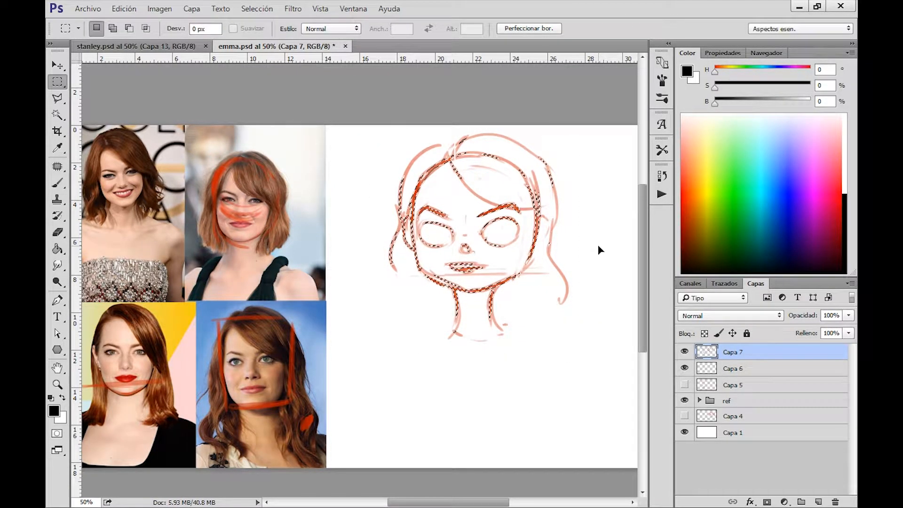
{"action": "key", "text": "ctrl+d"}
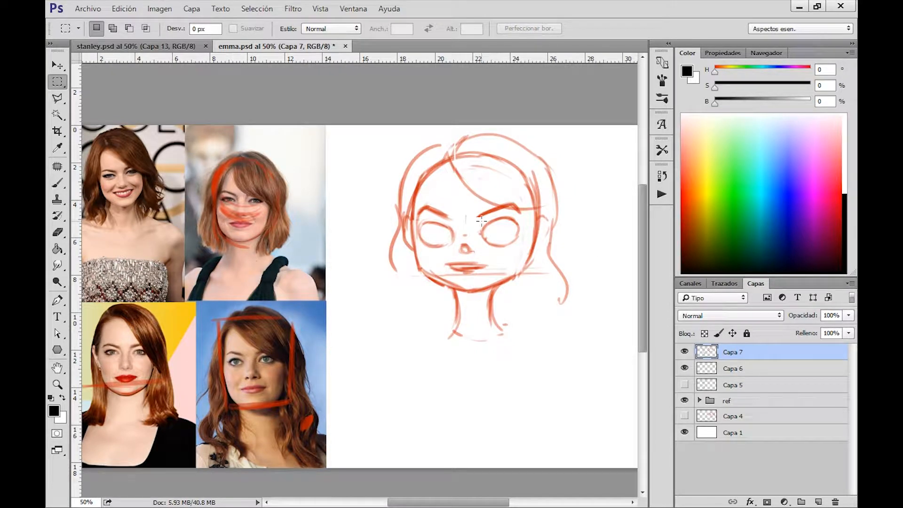
Erase both eye outlines from the face sketch on layer Capa 7.
{"action": "key", "text": "e"}
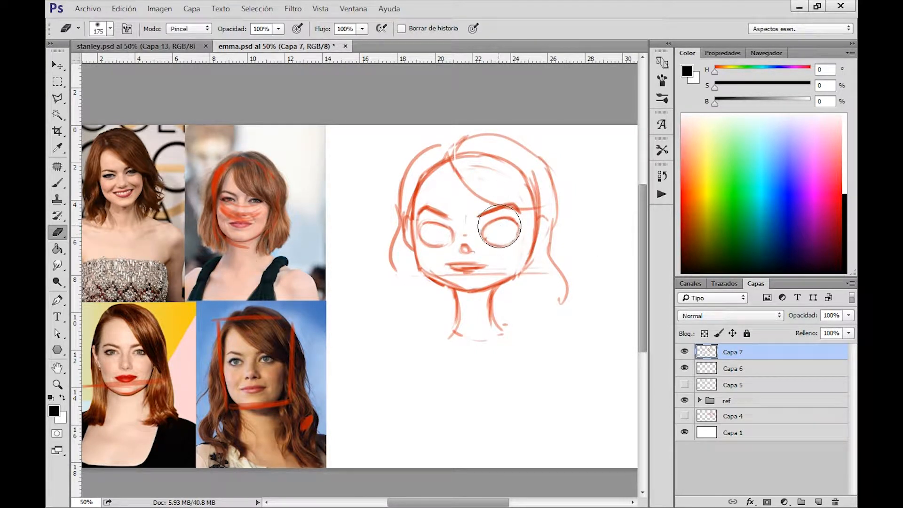
{"action": "left_click_drag", "start_coordinate": [500, 229], "coordinate": [498, 221]}
{"action": "key", "text": "bracketleft"}
{"action": "left_click_drag", "start_coordinate": [435, 229], "coordinate": [427, 228]}
Undo the black test stroke over the eye and set the foreground color to red with saturation 87% and brightness 81%.
{"action": "key", "text": "b"}
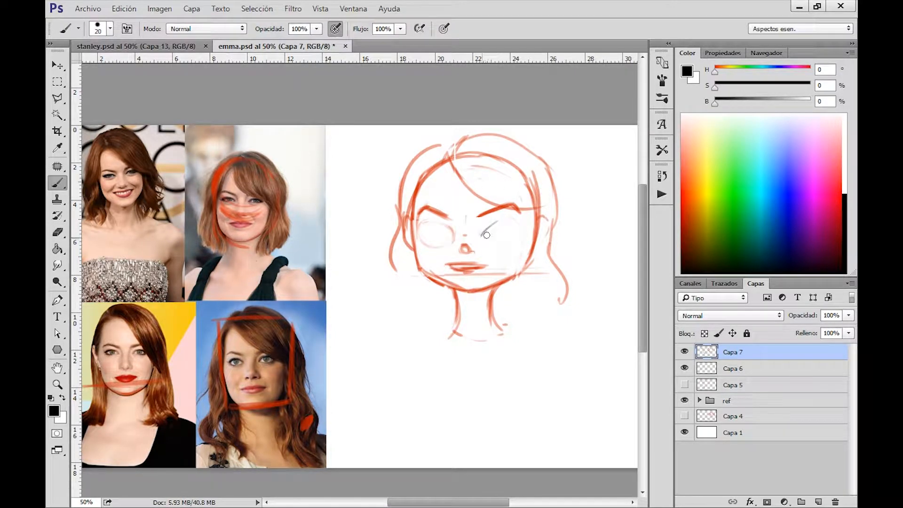
{"action": "key", "text": "ctrl+alt+z"}
{"action": "left_click", "coordinate": [54, 410]}
{"action": "left_click", "coordinate": [378, 197]}
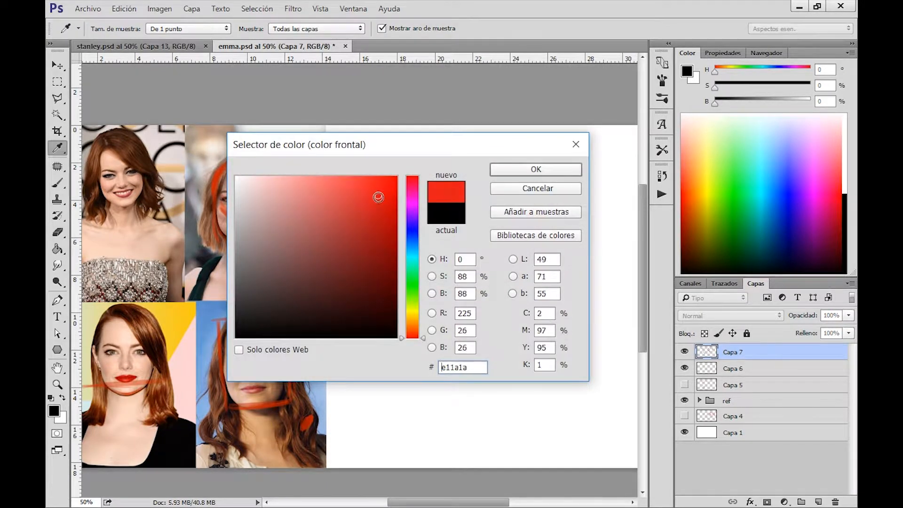
{"action": "left_click", "coordinate": [375, 205]}
{"action": "left_click", "coordinate": [536, 169]}
Redraw both eyes in red as slanted almond shapes with heavy upper lids, and erase the excess around the lower lid.
{"action": "left_click_drag", "start_coordinate": [480, 233], "coordinate": [514, 222]}
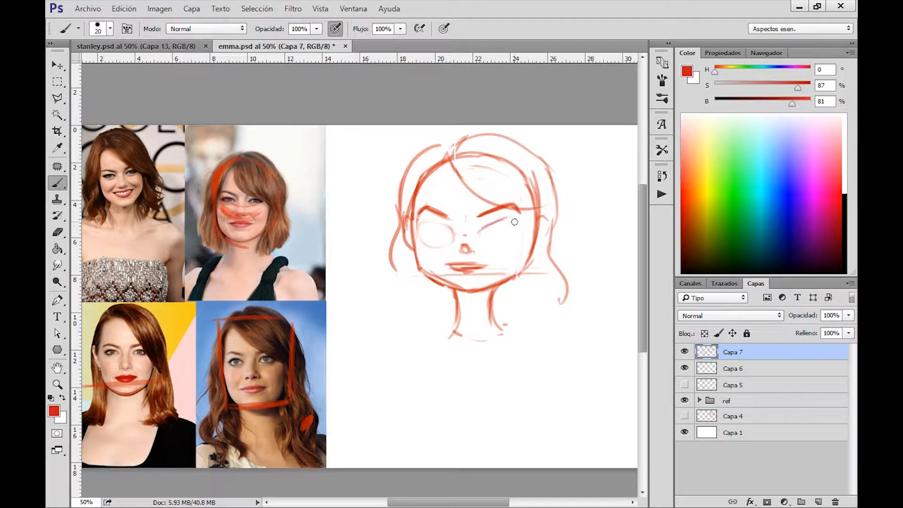
{"action": "mouse_move", "coordinate": [419, 225]}
{"action": "left_mouse_down"}
{"action": "mouse_move", "coordinate": [455, 241]}
{"action": "mouse_move", "coordinate": [416, 223]}
{"action": "mouse_move", "coordinate": [502, 223]}
{"action": "mouse_move", "coordinate": [482, 232]}
{"action": "mouse_move", "coordinate": [524, 234]}
{"action": "mouse_move", "coordinate": [503, 248]}
{"action": "mouse_move", "coordinate": [522, 236]}
{"action": "left_mouse_up"}
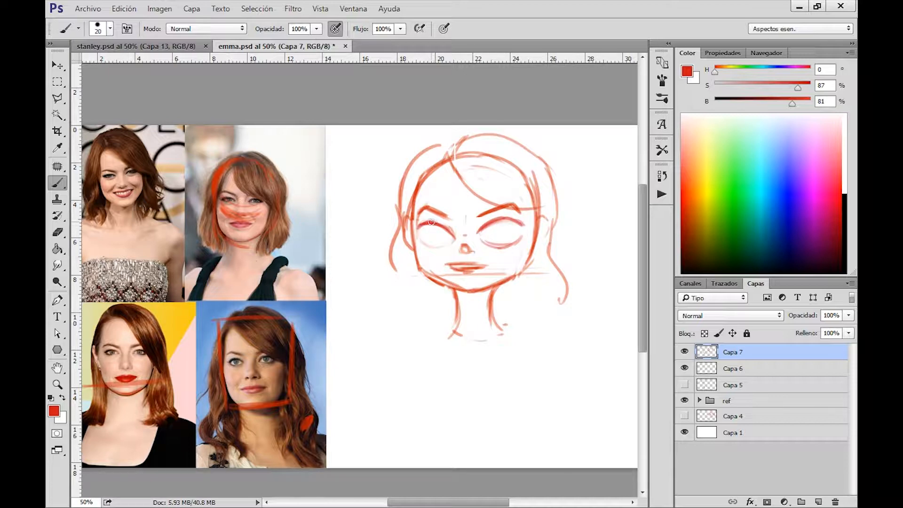
{"action": "mouse_move", "coordinate": [421, 233]}
{"action": "left_mouse_down"}
{"action": "mouse_move", "coordinate": [447, 249]}
{"action": "mouse_move", "coordinate": [436, 246]}
{"action": "left_mouse_up"}
{"action": "key", "text": "e"}
{"action": "mouse_move", "coordinate": [489, 235]}
{"action": "left_mouse_down"}
{"action": "mouse_move", "coordinate": [509, 229]}
{"action": "mouse_move", "coordinate": [498, 239]}
{"action": "mouse_move", "coordinate": [503, 228]}
{"action": "mouse_move", "coordinate": [482, 233]}
{"action": "mouse_move", "coordinate": [512, 221]}
{"action": "mouse_move", "coordinate": [494, 223]}
{"action": "mouse_move", "coordinate": [478, 239]}
{"action": "mouse_move", "coordinate": [510, 219]}
{"action": "mouse_move", "coordinate": [520, 233]}
{"action": "mouse_move", "coordinate": [494, 221]}
{"action": "mouse_move", "coordinate": [483, 244]}
{"action": "mouse_move", "coordinate": [520, 231]}
{"action": "mouse_move", "coordinate": [494, 247]}
{"action": "left_mouse_up"}
{"action": "key", "text": "b"}
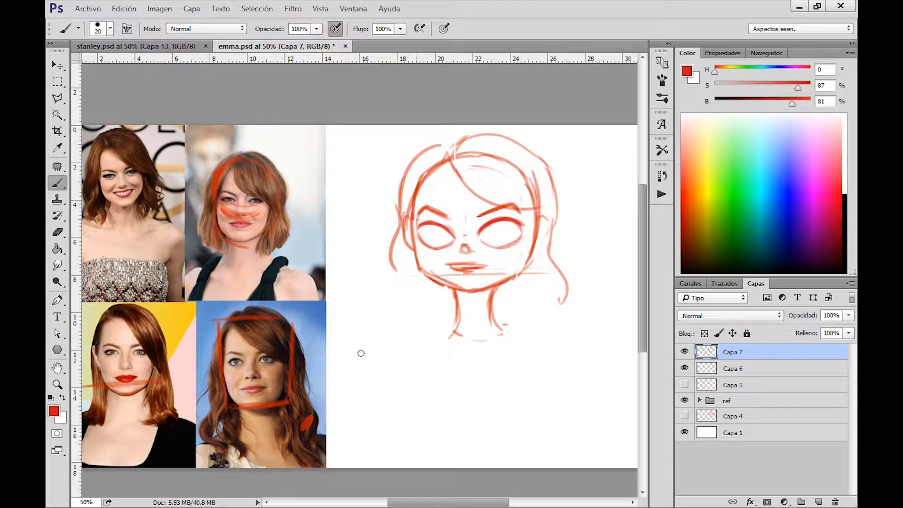
{"action": "mouse_move", "coordinate": [355, 355]}
{"action": "left_mouse_down"}
{"action": "mouse_move", "coordinate": [401, 317]}
{"action": "mouse_move", "coordinate": [358, 351]}
{"action": "mouse_move", "coordinate": [411, 320]}
{"action": "mouse_move", "coordinate": [393, 313]}
{"action": "mouse_move", "coordinate": [416, 320]}
{"action": "mouse_move", "coordinate": [357, 353]}
{"action": "mouse_move", "coordinate": [413, 327]}
{"action": "mouse_move", "coordinate": [383, 353]}
{"action": "mouse_move", "coordinate": [357, 353]}
{"action": "mouse_move", "coordinate": [418, 321]}
{"action": "mouse_move", "coordinate": [351, 340]}
{"action": "left_mouse_up"}
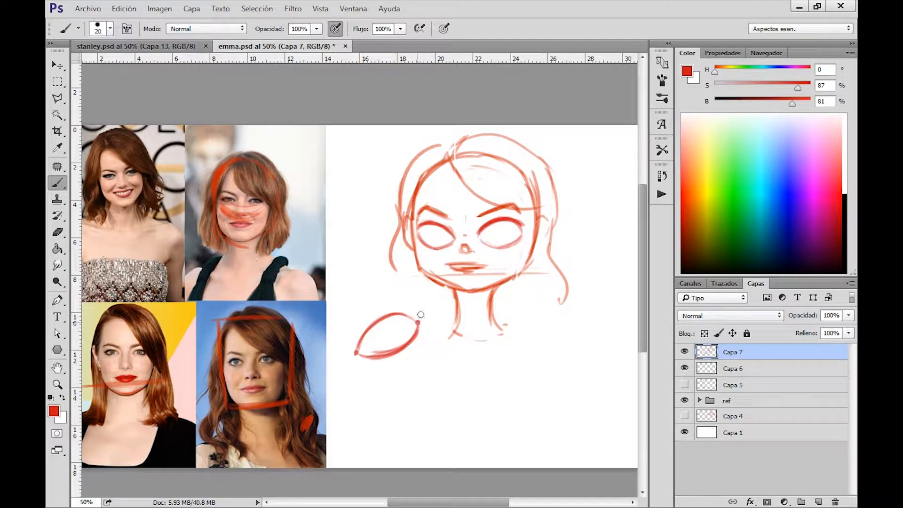
{"action": "left_click_drag", "start_coordinate": [357, 352], "coordinate": [418, 319]}
{"action": "key", "text": "ctrl+alt+z"}
{"action": "key", "text": "ctrl+alt+z"}
{"action": "key", "text": "ctrl+alt+z"}
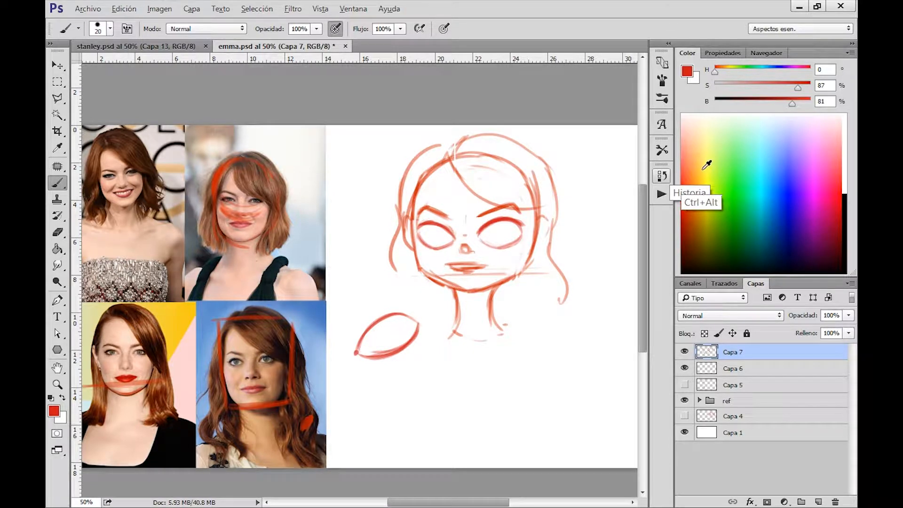
{"action": "key", "text": "ctrl+alt+z"}
{"action": "key", "text": "ctrl+alt+z"}
{"action": "key", "text": "ctrl+alt+z"}
{"action": "key", "text": "ctrl+alt+z"}
{"action": "key", "text": "ctrl+alt+z"}
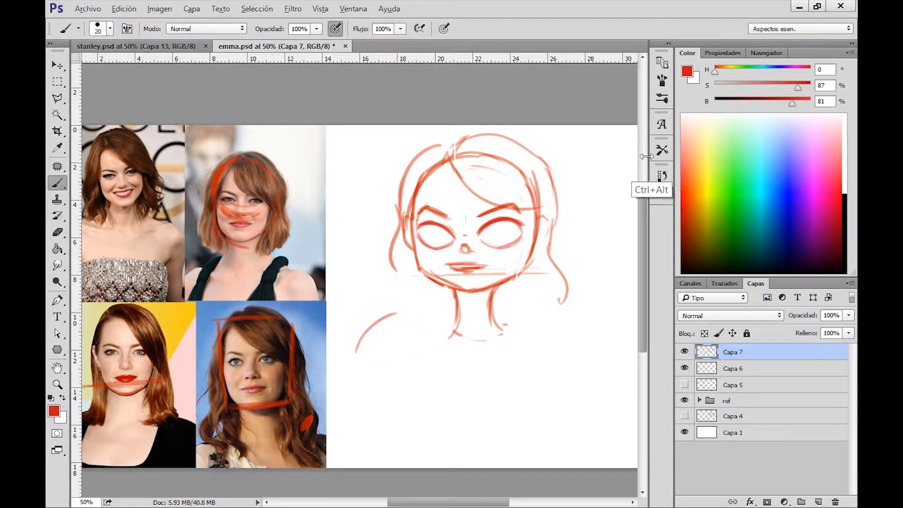
Erase the rounded nose, redraw it as small nostril marks, and nudge the nose detail into place.
{"action": "key", "text": "z"}
{"action": "mouse_move", "coordinate": [520, 258]}
{"action": "left_mouse_down"}
{"action": "mouse_move", "coordinate": [504, 288]}
{"action": "mouse_move", "coordinate": [539, 263]}
{"action": "left_mouse_up"}
{"action": "key", "text": "b"}
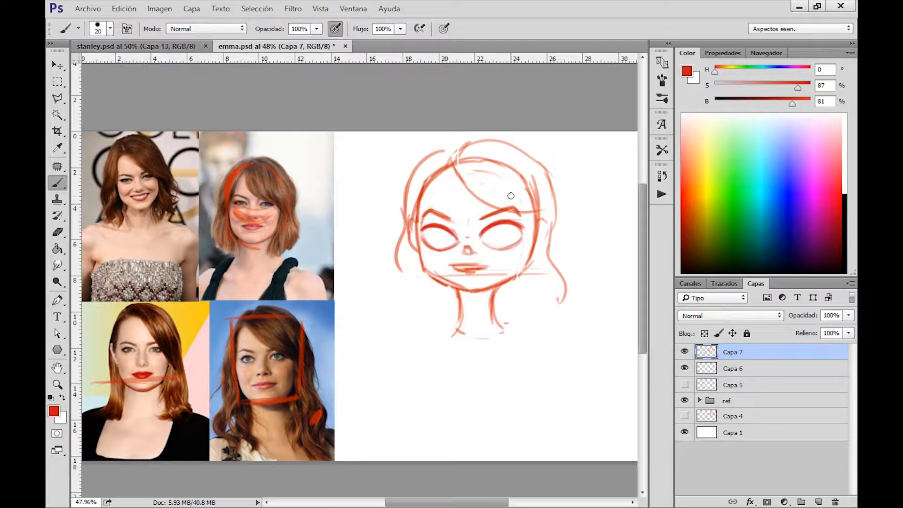
{"action": "key", "text": "e"}
{"action": "left_click_drag", "start_coordinate": [467, 237], "coordinate": [479, 258]}
{"action": "key", "text": "b"}
{"action": "key", "text": "m"}
{"action": "key", "text": "v"}
{"action": "key", "text": "Up"}
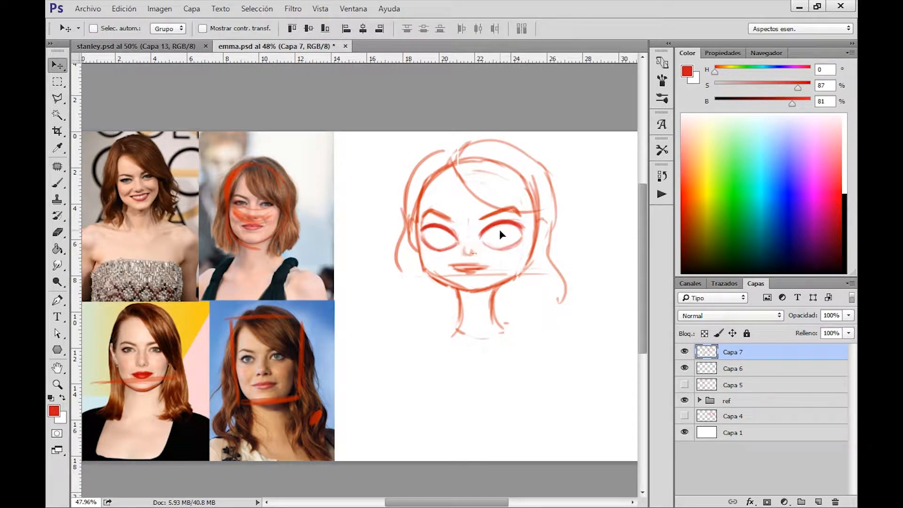
{"action": "key", "text": "ctrl+d"}
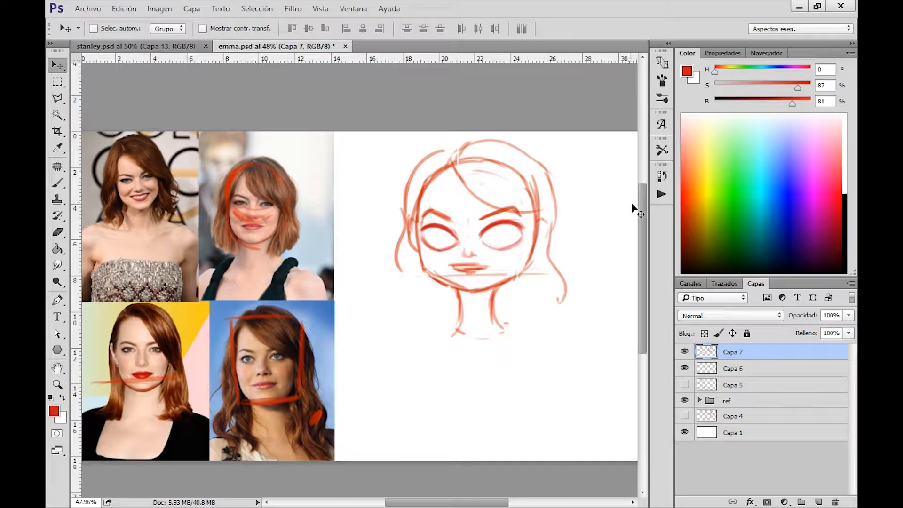
Select the nose tip, mouth, jaw and neck together, shift them slightly downward, and clear the selection.
{"action": "key", "text": "m"}
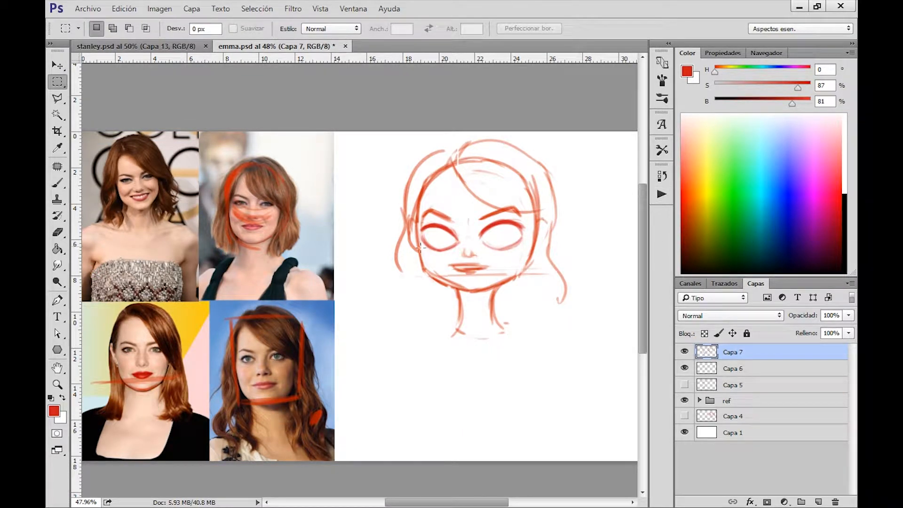
{"action": "left_click_drag", "start_coordinate": [417, 255], "coordinate": [538, 304]}
{"action": "left_click_drag", "start_coordinate": [459, 248], "coordinate": [477, 261], "text": "shift"}
{"action": "left_click_drag", "start_coordinate": [433, 290], "coordinate": [539, 352], "text": "shift"}
{"action": "key", "text": "v"}
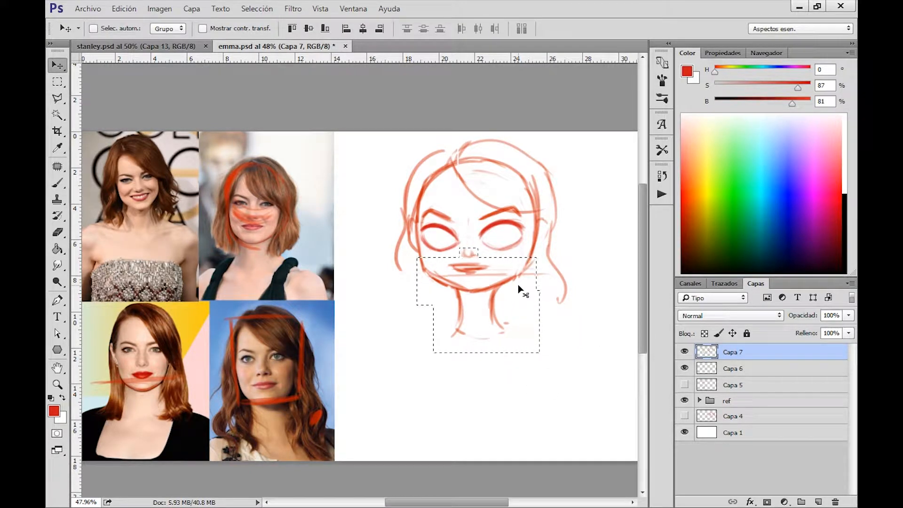
{"action": "left_click_drag", "start_coordinate": [517, 284], "coordinate": [517, 284]}
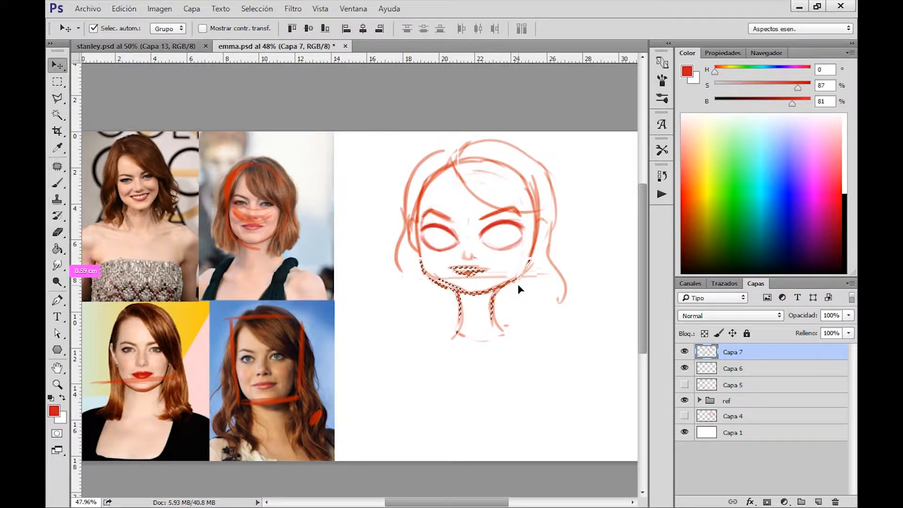
{"action": "key", "text": "ctrl+d"}
Erase the horizontal guide line crossing the chin just below the mouth.
{"action": "key", "text": "b"}
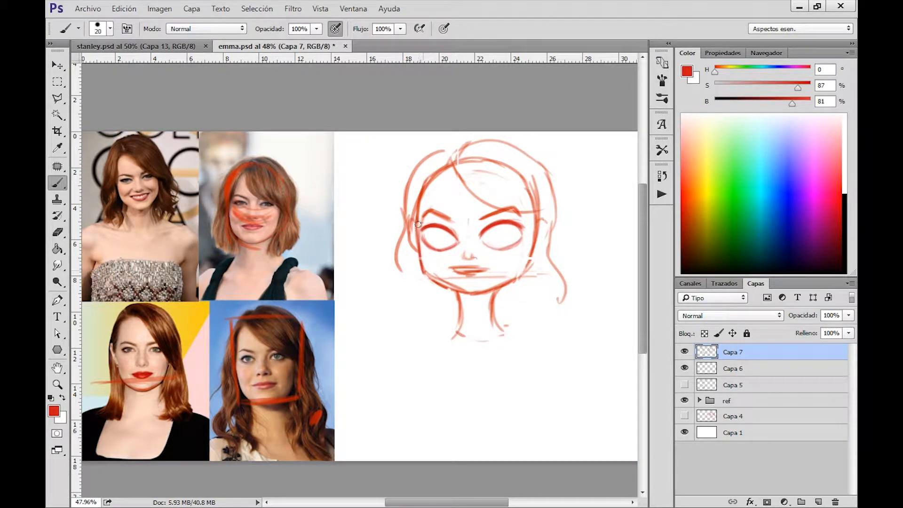
{"action": "key", "text": "e"}
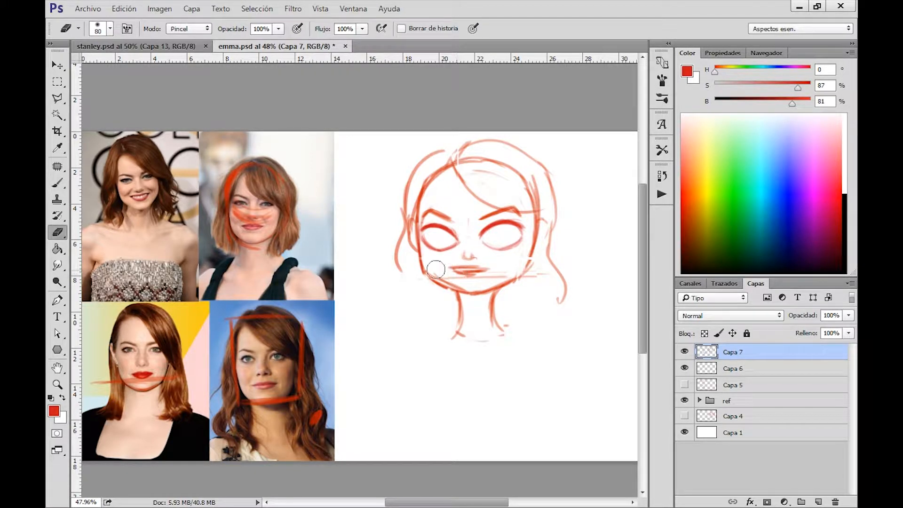
{"action": "mouse_move", "coordinate": [489, 279]}
{"action": "left_mouse_down"}
{"action": "mouse_move", "coordinate": [513, 267]}
{"action": "mouse_move", "coordinate": [479, 283]}
{"action": "left_mouse_up"}
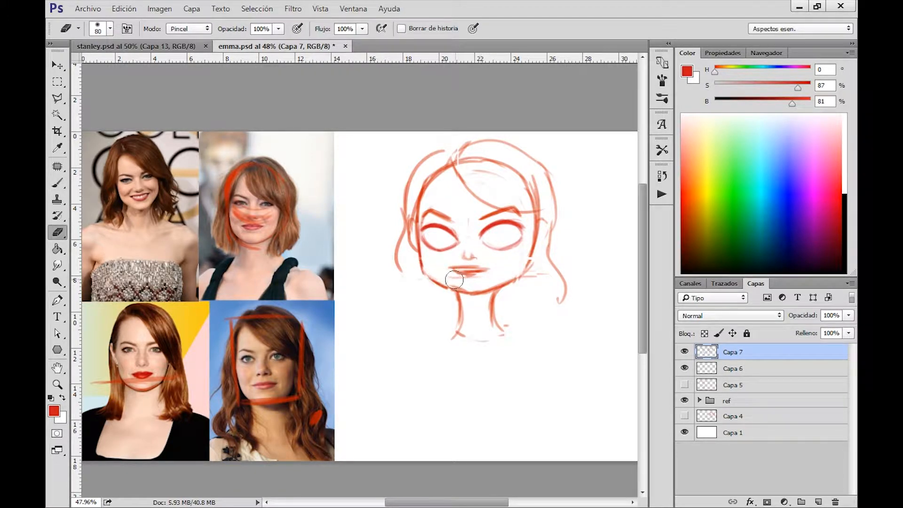
Redraw the face's right cheek and jaw edge, and sketch a horizontal guide line through the mouth.
{"action": "key", "text": "b"}
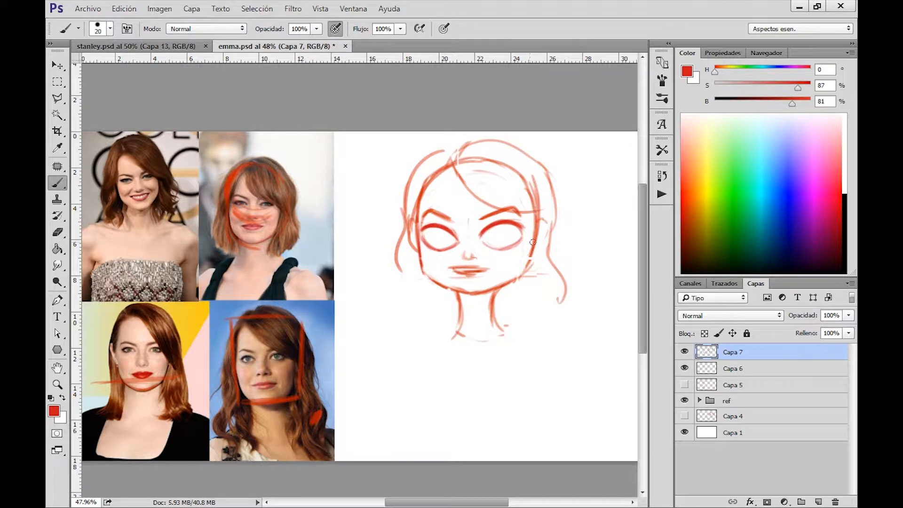
{"action": "left_click_drag", "start_coordinate": [532, 242], "coordinate": [522, 278]}
{"action": "left_click_drag", "start_coordinate": [428, 269], "coordinate": [516, 267]}
{"action": "key", "text": "ctrl+alt+z"}
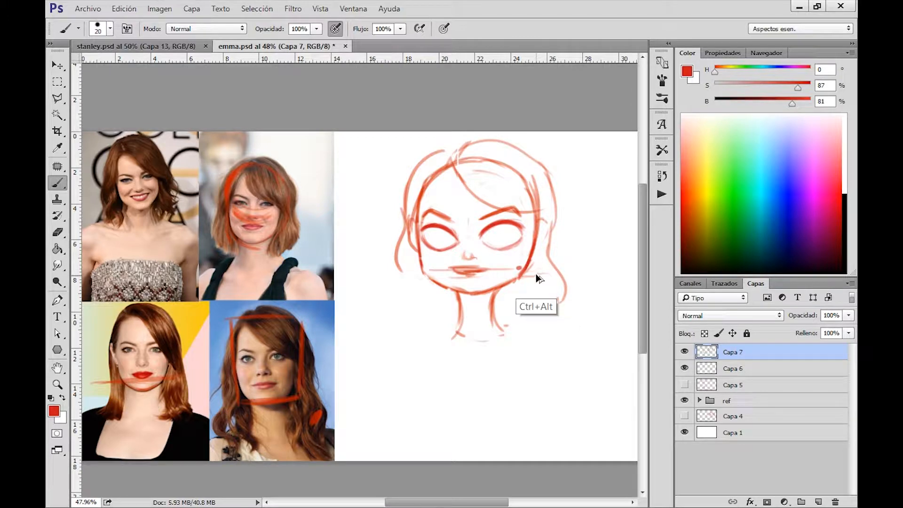
Erase the left jaw edge, redraw the jawline as an angular shape narrowing to the chin, and reinforce the lips.
{"action": "key", "text": "e"}
{"action": "left_click_drag", "start_coordinate": [417, 253], "coordinate": [424, 273]}
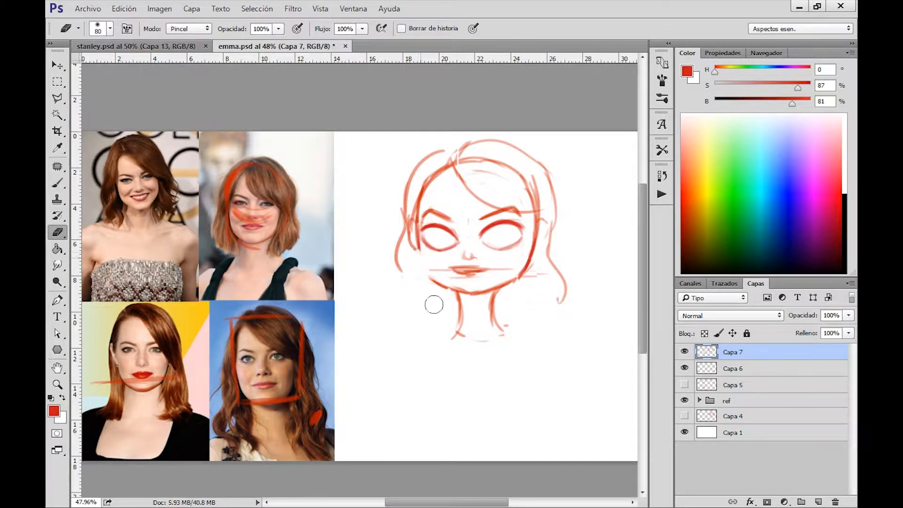
{"action": "key", "text": "b"}
{"action": "left_click_drag", "start_coordinate": [417, 228], "coordinate": [430, 280]}
{"action": "mouse_move", "coordinate": [418, 249]}
{"action": "left_mouse_down"}
{"action": "mouse_move", "coordinate": [430, 280]}
{"action": "mouse_move", "coordinate": [416, 215]}
{"action": "mouse_move", "coordinate": [437, 266]}
{"action": "mouse_move", "coordinate": [427, 278]}
{"action": "mouse_move", "coordinate": [465, 295]}
{"action": "mouse_move", "coordinate": [517, 275]}
{"action": "left_mouse_up"}
{"action": "left_click_drag", "start_coordinate": [469, 296], "coordinate": [514, 272]}
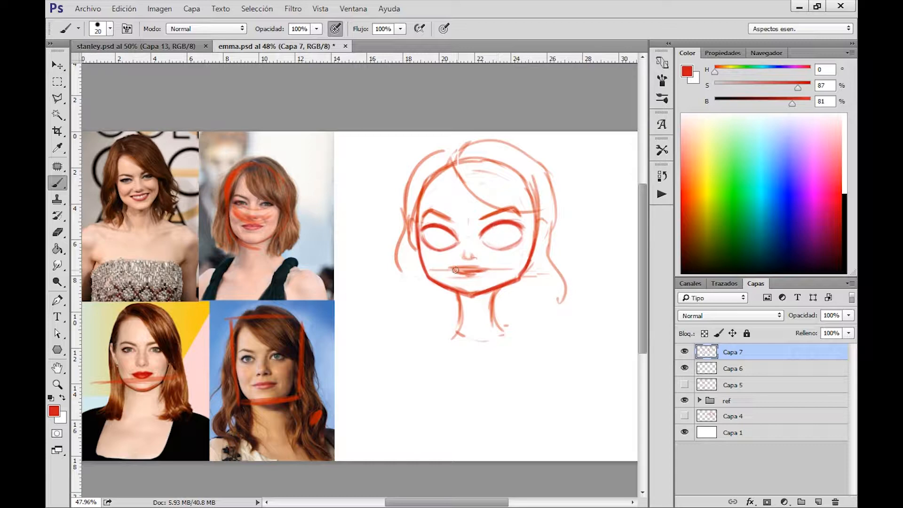
{"action": "mouse_move", "coordinate": [448, 270]}
{"action": "left_mouse_down"}
{"action": "mouse_move", "coordinate": [488, 271]}
{"action": "mouse_move", "coordinate": [506, 253]}
{"action": "mouse_move", "coordinate": [489, 242]}
{"action": "left_mouse_up"}
Lower the opacity of layer Capa 7 to 47% and add a new layer above it.
{"action": "left_click", "coordinate": [848, 315]}
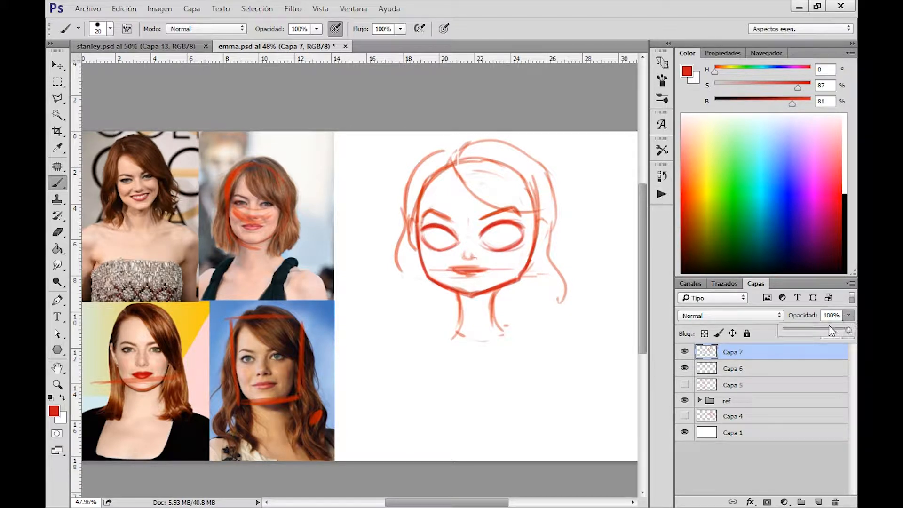
{"action": "left_click_drag", "start_coordinate": [828, 327], "coordinate": [813, 328]}
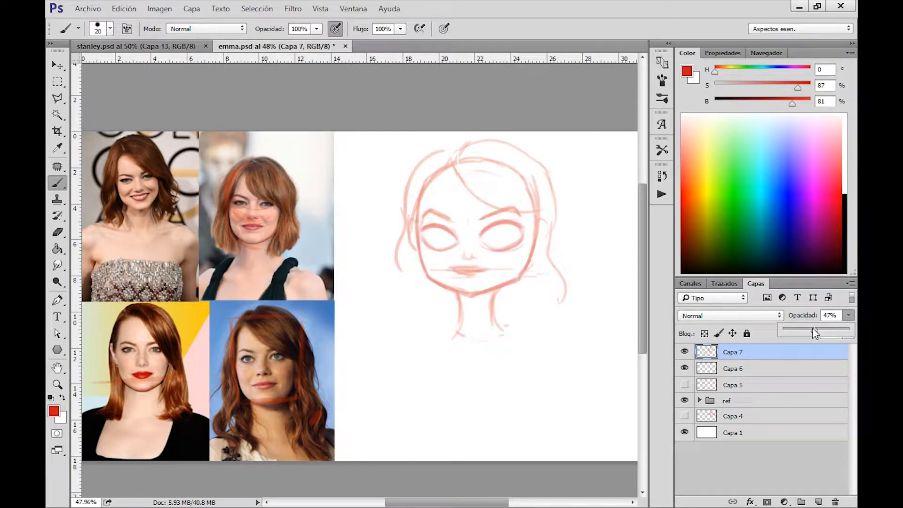
{"action": "left_click", "coordinate": [817, 498]}
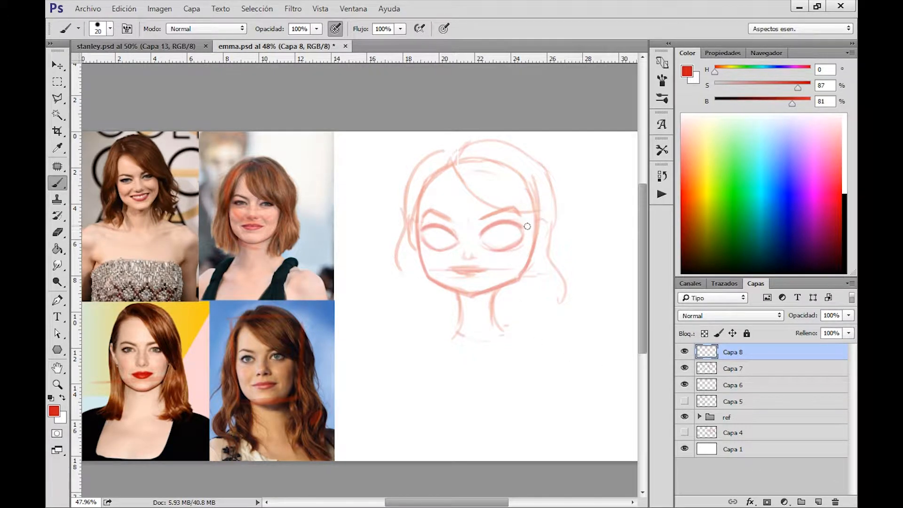
Set the color's brightness to 0% for black and ink both eyebrows over the faded sketch on layer Capa 8.
{"action": "left_click_drag", "start_coordinate": [527, 226], "coordinate": [474, 252]}
{"action": "left_click_drag", "start_coordinate": [753, 103], "coordinate": [714, 104]}
{"action": "left_click_drag", "start_coordinate": [459, 282], "coordinate": [508, 267]}
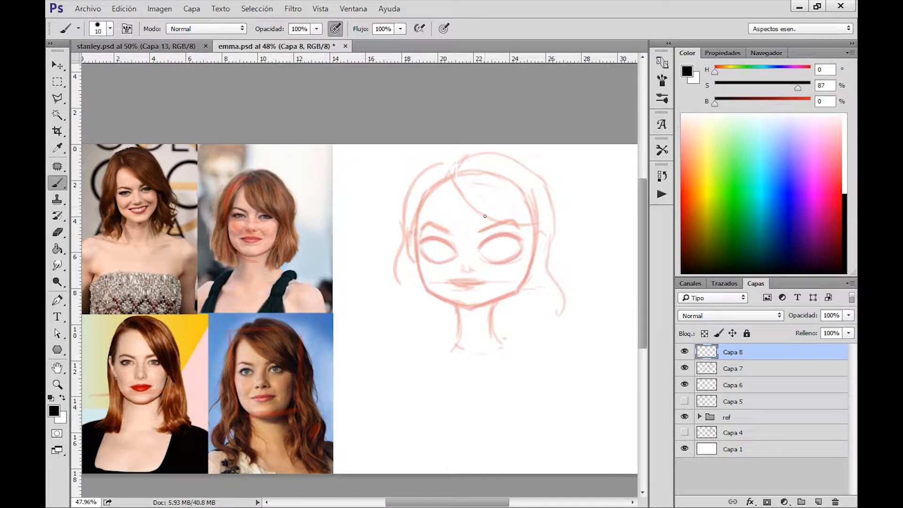
{"action": "left_click_drag", "start_coordinate": [489, 228], "coordinate": [501, 224]}
{"action": "mouse_move", "coordinate": [420, 227]}
{"action": "left_mouse_down"}
{"action": "mouse_move", "coordinate": [452, 233]}
{"action": "mouse_move", "coordinate": [428, 225]}
{"action": "mouse_move", "coordinate": [506, 218]}
{"action": "mouse_move", "coordinate": [484, 232]}
{"action": "mouse_move", "coordinate": [509, 222]}
{"action": "mouse_move", "coordinate": [480, 234]}
{"action": "mouse_move", "coordinate": [447, 230]}
{"action": "left_mouse_up"}
Ink the outlines of both eyes in black with a size 25 brush, thickening the upper lids.
{"action": "mouse_move", "coordinate": [477, 253]}
{"action": "left_mouse_down"}
{"action": "mouse_move", "coordinate": [526, 239]}
{"action": "mouse_move", "coordinate": [510, 237]}
{"action": "left_mouse_up"}
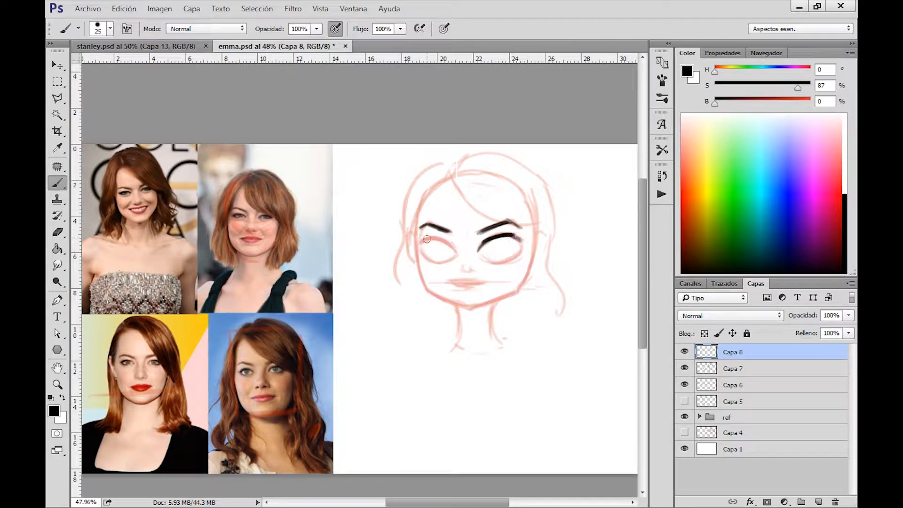
{"action": "mouse_move", "coordinate": [417, 243]}
{"action": "left_mouse_down"}
{"action": "mouse_move", "coordinate": [456, 250]}
{"action": "mouse_move", "coordinate": [429, 260]}
{"action": "mouse_move", "coordinate": [422, 247]}
{"action": "mouse_move", "coordinate": [441, 265]}
{"action": "mouse_move", "coordinate": [421, 248]}
{"action": "mouse_move", "coordinate": [452, 258]}
{"action": "mouse_move", "coordinate": [435, 260]}
{"action": "mouse_move", "coordinate": [454, 254]}
{"action": "mouse_move", "coordinate": [446, 262]}
{"action": "mouse_move", "coordinate": [499, 262]}
{"action": "mouse_move", "coordinate": [479, 252]}
{"action": "mouse_move", "coordinate": [505, 259]}
{"action": "mouse_move", "coordinate": [524, 243]}
{"action": "mouse_move", "coordinate": [477, 251]}
{"action": "mouse_move", "coordinate": [523, 241]}
{"action": "left_mouse_up"}
{"action": "left_click_drag", "start_coordinate": [423, 240], "coordinate": [430, 262]}
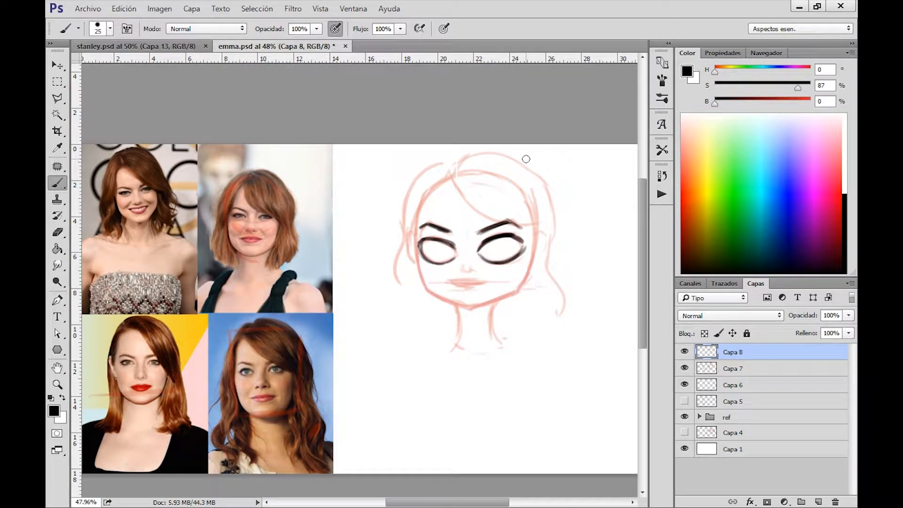
{"action": "left_click_drag", "start_coordinate": [585, 238], "coordinate": [534, 215]}
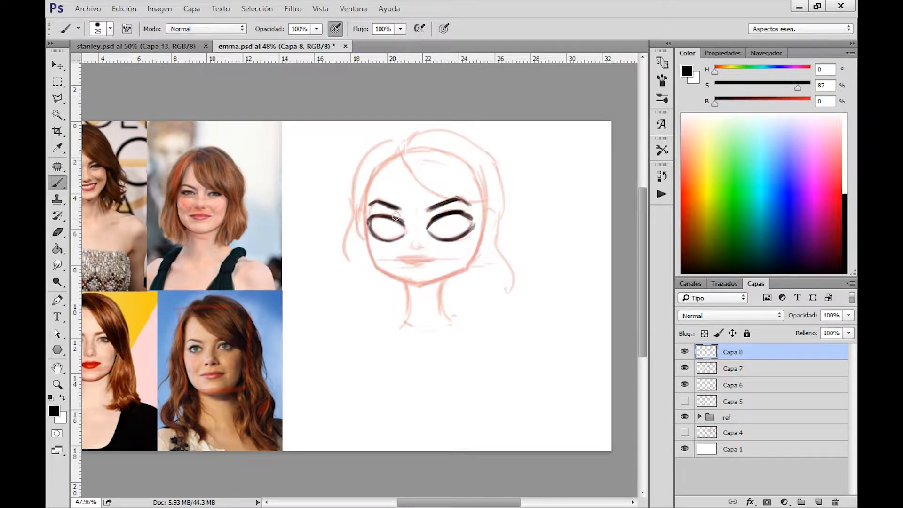
Clean up the inner edges of both black eye outlines with the eraser, thinning the left eye's lines.
{"action": "key", "text": "e"}
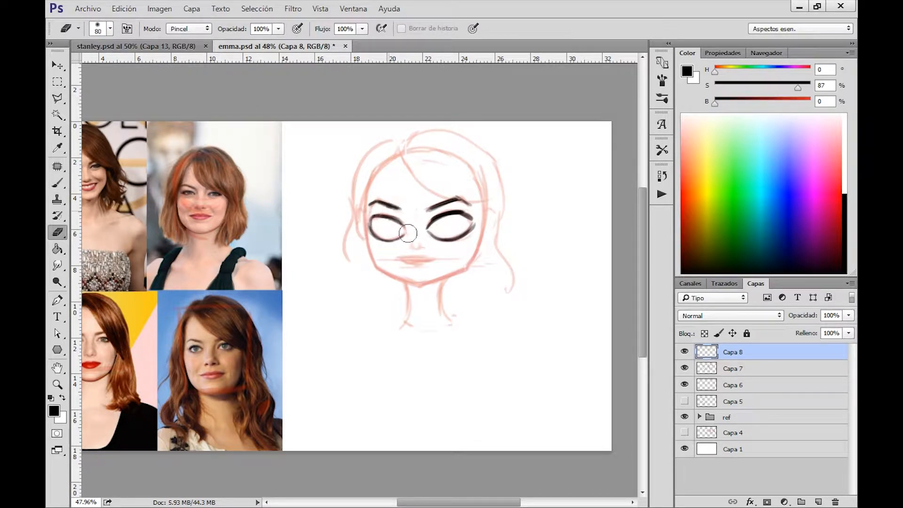
{"action": "left_click_drag", "start_coordinate": [407, 232], "coordinate": [394, 228]}
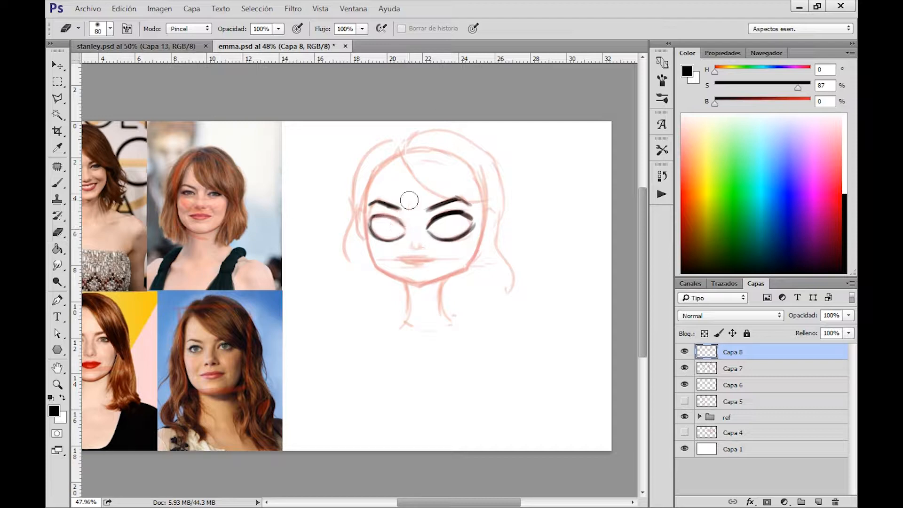
{"action": "key", "text": "b"}
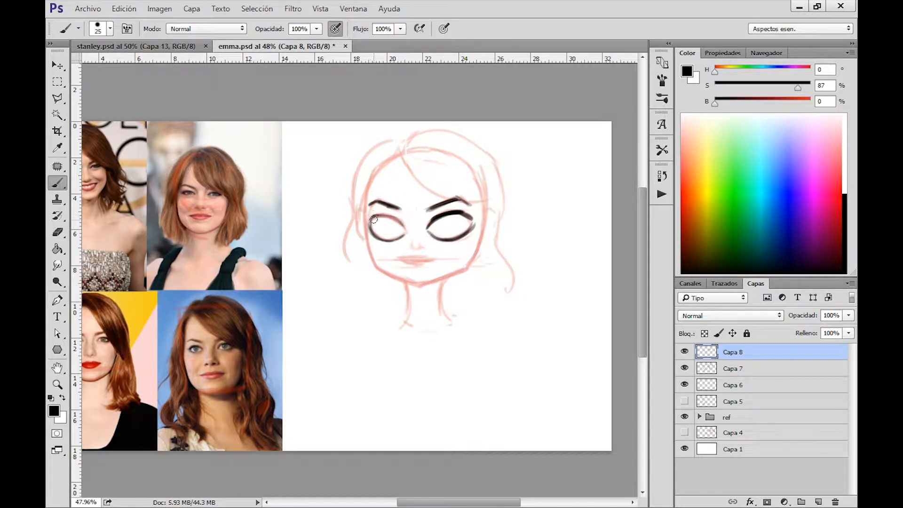
{"action": "key", "text": "e"}
{"action": "left_click_drag", "start_coordinate": [374, 222], "coordinate": [376, 229]}
{"action": "key", "text": "b"}
{"action": "key", "text": "e"}
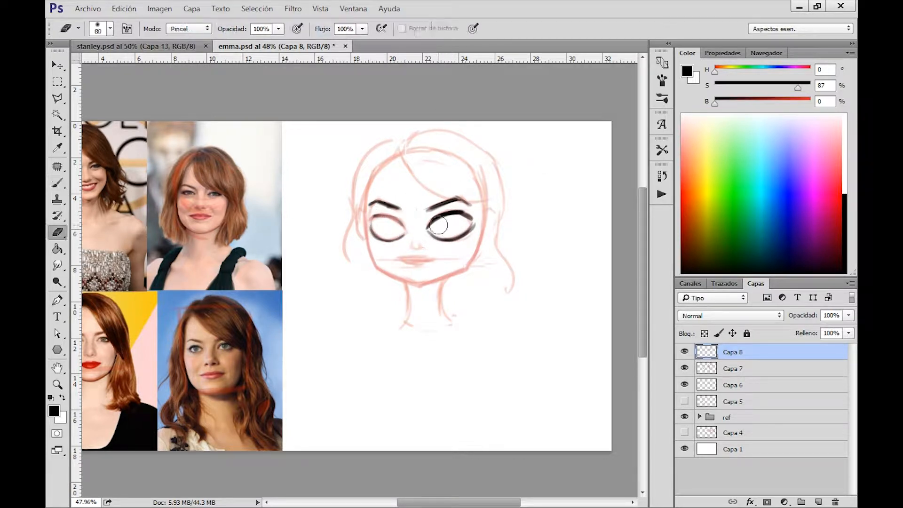
{"action": "left_click_drag", "start_coordinate": [433, 227], "coordinate": [463, 226]}
{"action": "key", "text": "b"}
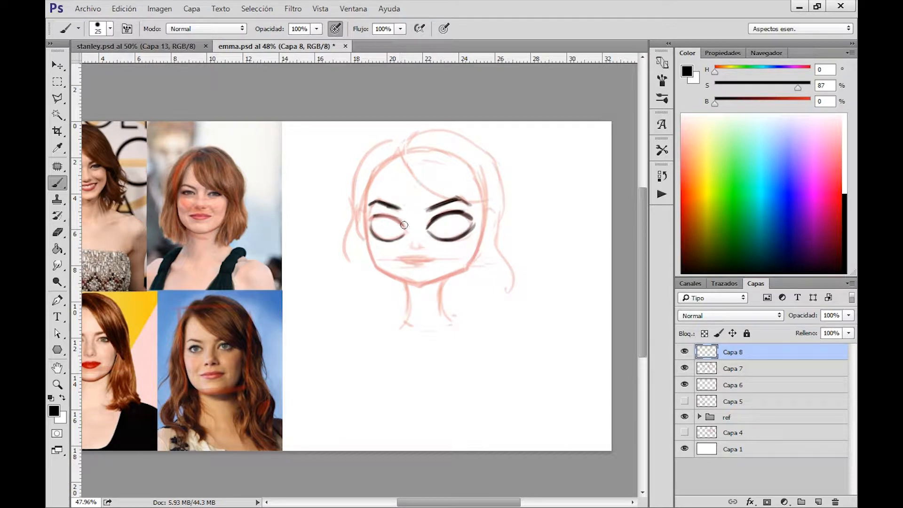
{"action": "key", "text": "e"}
{"action": "left_click_drag", "start_coordinate": [370, 218], "coordinate": [400, 223]}
Sketch a small turned head with two eyes and a direction arrow beside the face as a demonstration, and undo it.
{"action": "mouse_move", "coordinate": [315, 280]}
{"action": "left_mouse_down"}
{"action": "mouse_move", "coordinate": [328, 334]}
{"action": "mouse_move", "coordinate": [359, 305]}
{"action": "mouse_move", "coordinate": [328, 334]}
{"action": "left_mouse_up"}
{"action": "mouse_move", "coordinate": [333, 270]}
{"action": "left_mouse_down"}
{"action": "mouse_move", "coordinate": [322, 305]}
{"action": "mouse_move", "coordinate": [327, 333]}
{"action": "mouse_move", "coordinate": [341, 302]}
{"action": "mouse_move", "coordinate": [329, 308]}
{"action": "mouse_move", "coordinate": [344, 301]}
{"action": "mouse_move", "coordinate": [315, 303]}
{"action": "mouse_move", "coordinate": [318, 310]}
{"action": "mouse_move", "coordinate": [321, 298]}
{"action": "left_mouse_up"}
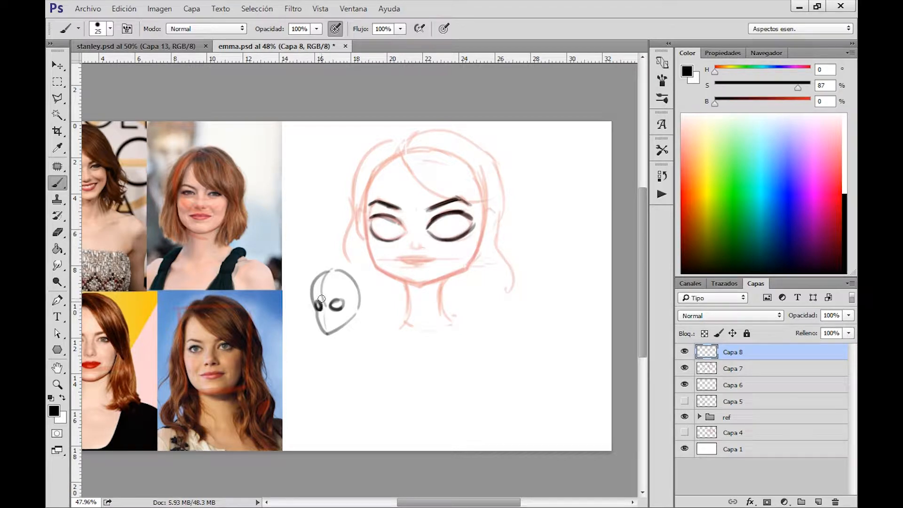
{"action": "mouse_move", "coordinate": [393, 295]}
{"action": "left_mouse_down"}
{"action": "mouse_move", "coordinate": [296, 307]}
{"action": "mouse_move", "coordinate": [307, 314]}
{"action": "left_mouse_up"}
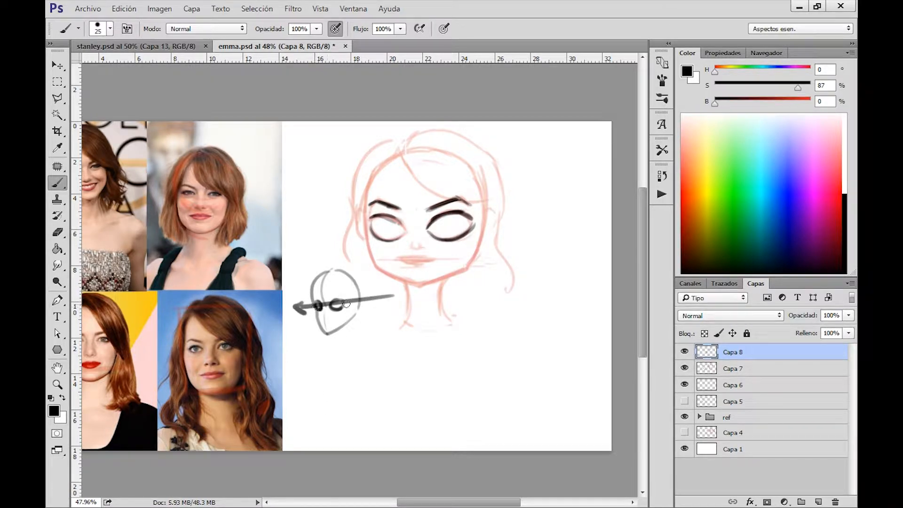
{"action": "key", "text": "ctrl+alt+z"}
{"action": "key", "text": "ctrl+alt+z"}
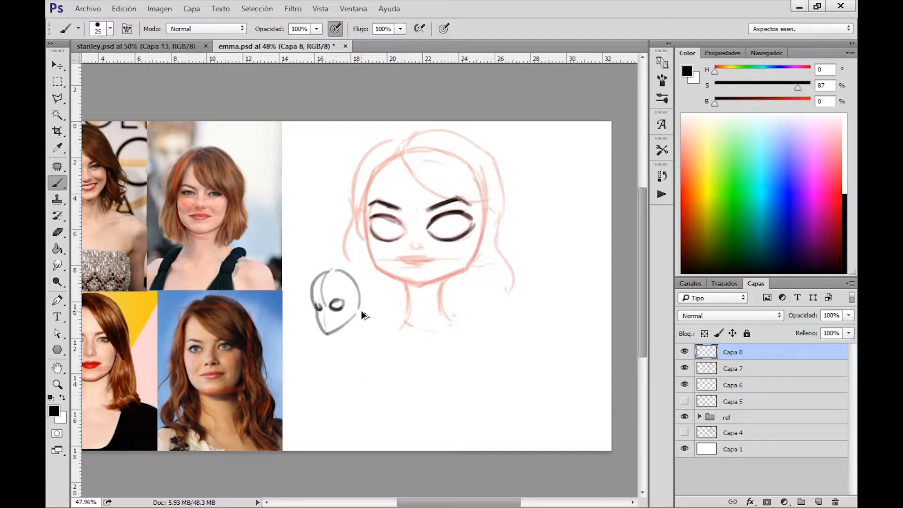
{"action": "key", "text": "ctrl+alt+z"}
{"action": "key", "text": "ctrl+alt+z"}
{"action": "key", "text": "ctrl+alt+z"}
{"action": "key", "text": "ctrl+alt+z"}
{"action": "key", "text": "ctrl+alt+z"}
{"action": "key", "text": "ctrl+alt+z"}
{"action": "key", "text": "ctrl+alt+z"}
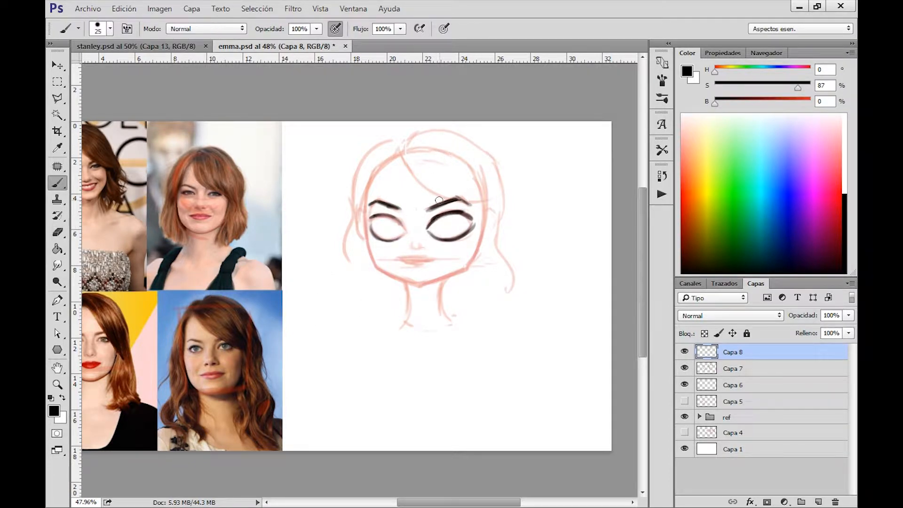
Darken the left eye's outline and ink a small triangular nose with nostrils using a size 15 brush.
{"action": "left_click", "coordinate": [385, 227]}
{"action": "left_click_drag", "start_coordinate": [404, 236], "coordinate": [372, 236]}
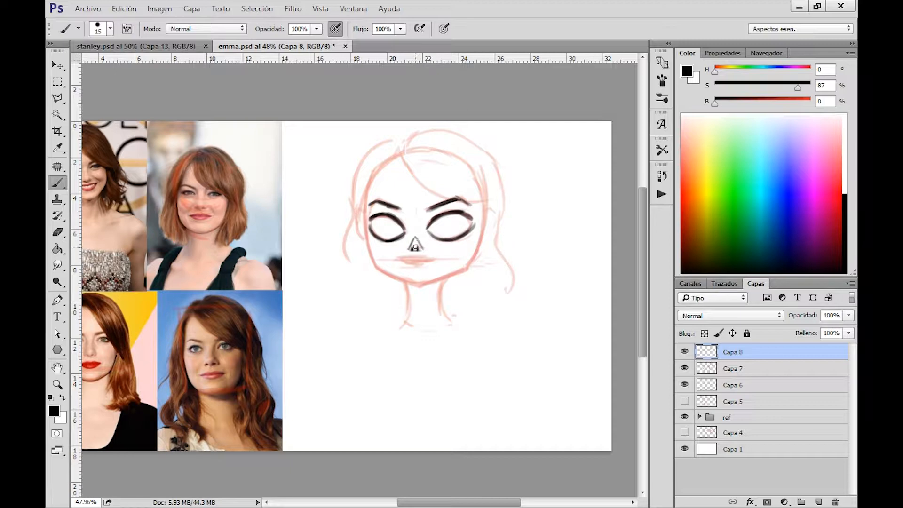
{"action": "key", "text": "e"}
{"action": "key", "text": "b"}
Erase the upper part of the nose and re-ink the nostrils and its lower edge.
{"action": "key", "text": "e"}
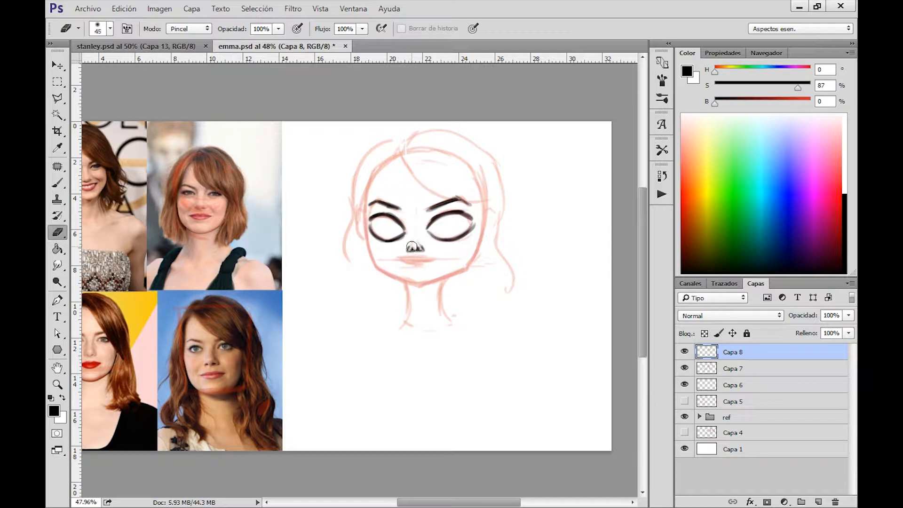
{"action": "key", "text": "z"}
{"action": "left_click_drag", "start_coordinate": [418, 250], "coordinate": [489, 284]}
{"action": "key", "text": "e"}
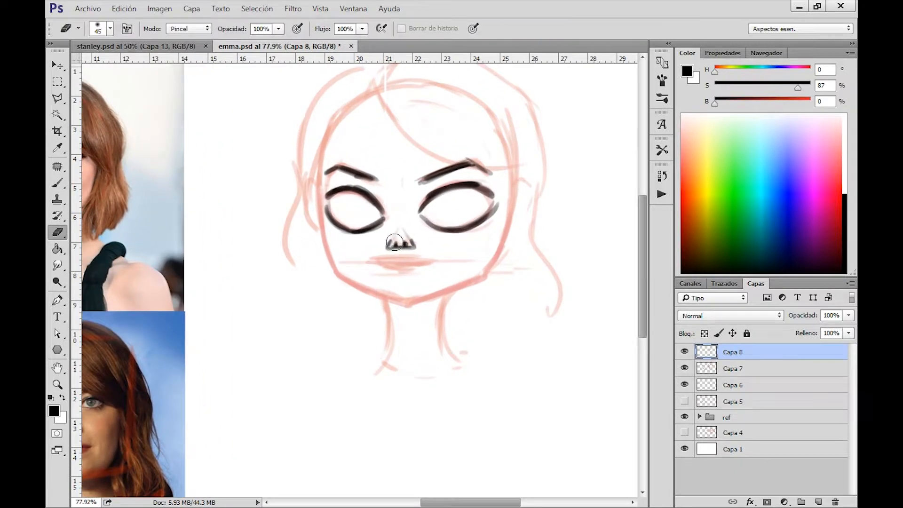
{"action": "left_click_drag", "start_coordinate": [401, 240], "coordinate": [397, 240]}
{"action": "key", "text": "b"}
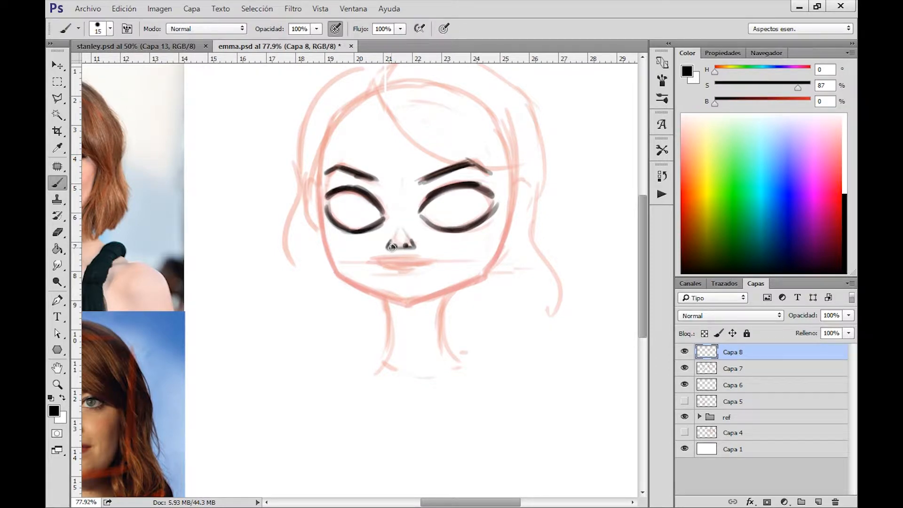
{"action": "left_click_drag", "start_coordinate": [393, 247], "coordinate": [407, 245]}
Sketch an enlarged example of the nose base in the blank area beside the face, and undo it.
{"action": "mouse_move", "coordinate": [484, 318]}
{"action": "left_mouse_down"}
{"action": "mouse_move", "coordinate": [579, 318]}
{"action": "mouse_move", "coordinate": [513, 278]}
{"action": "mouse_move", "coordinate": [523, 235]}
{"action": "left_mouse_up"}
{"action": "key", "text": "z"}
{"action": "key", "text": "b"}
{"action": "mouse_move", "coordinate": [369, 271]}
{"action": "left_mouse_down"}
{"action": "mouse_move", "coordinate": [383, 292]}
{"action": "mouse_move", "coordinate": [411, 275]}
{"action": "left_mouse_up"}
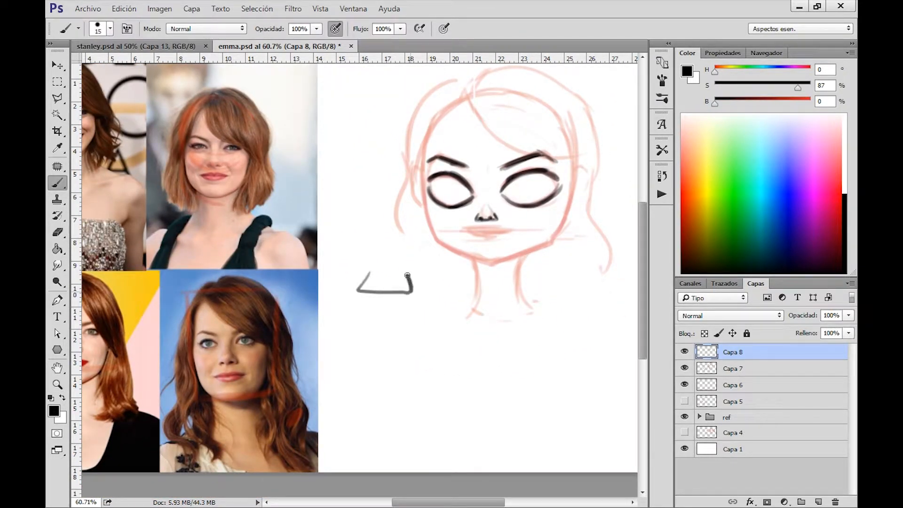
{"action": "mouse_move", "coordinate": [365, 292]}
{"action": "left_mouse_down"}
{"action": "mouse_move", "coordinate": [369, 284]}
{"action": "mouse_move", "coordinate": [379, 290]}
{"action": "left_mouse_up"}
{"action": "left_click_drag", "start_coordinate": [394, 292], "coordinate": [403, 286]}
{"action": "key", "text": "ctrl+alt+z"}
{"action": "key", "text": "ctrl+alt+z"}
{"action": "key", "text": "ctrl+alt+z"}
{"action": "key", "text": "ctrl+alt+z"}
{"action": "key", "text": "ctrl+alt+z"}
Ink the mouth over the sketched lips, with a dipped upper lip, a parting line and an angular lower lip.
{"action": "left_click_drag", "start_coordinate": [528, 229], "coordinate": [550, 248]}
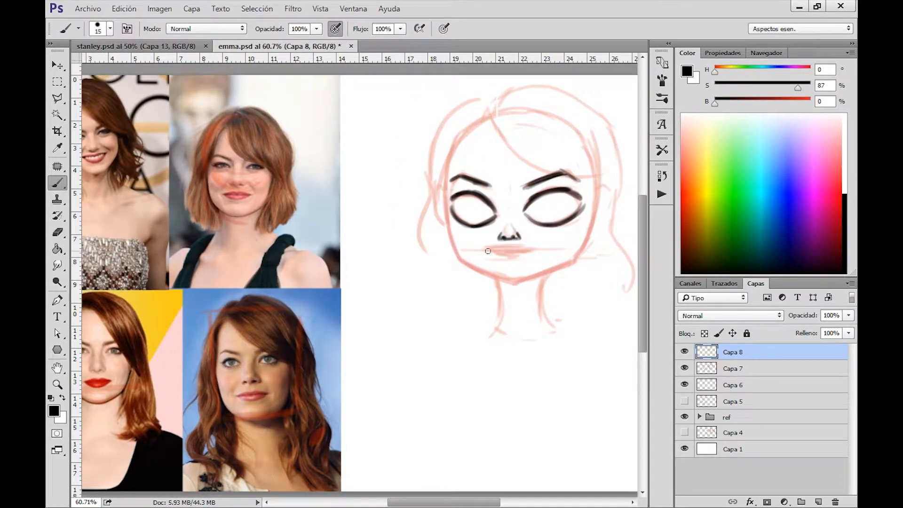
{"action": "left_click_drag", "start_coordinate": [488, 251], "coordinate": [539, 246]}
{"action": "left_click_drag", "start_coordinate": [483, 252], "coordinate": [536, 250]}
{"action": "key", "text": "e"}
{"action": "left_click_drag", "start_coordinate": [481, 246], "coordinate": [552, 244]}
{"action": "key", "text": "b"}
{"action": "left_click_drag", "start_coordinate": [484, 249], "coordinate": [501, 246]}
{"action": "key", "text": "ctrl+alt+z"}
{"action": "left_click_drag", "start_coordinate": [364, 302], "coordinate": [436, 299]}
{"action": "key", "text": "ctrl+alt+z"}
{"action": "mouse_move", "coordinate": [484, 250]}
{"action": "left_mouse_down"}
{"action": "mouse_move", "coordinate": [532, 247]}
{"action": "mouse_move", "coordinate": [485, 252]}
{"action": "mouse_move", "coordinate": [528, 254]}
{"action": "mouse_move", "coordinate": [511, 260]}
{"action": "mouse_move", "coordinate": [532, 253]}
{"action": "mouse_move", "coordinate": [506, 260]}
{"action": "mouse_move", "coordinate": [529, 253]}
{"action": "mouse_move", "coordinate": [483, 253]}
{"action": "mouse_move", "coordinate": [514, 259]}
{"action": "left_mouse_up"}
Mark the smile creases around the mouth on the reference photos with short black strokes.
{"action": "mouse_move", "coordinate": [421, 301]}
{"action": "left_mouse_down"}
{"action": "mouse_move", "coordinate": [520, 290]}
{"action": "mouse_move", "coordinate": [536, 277]}
{"action": "left_mouse_up"}
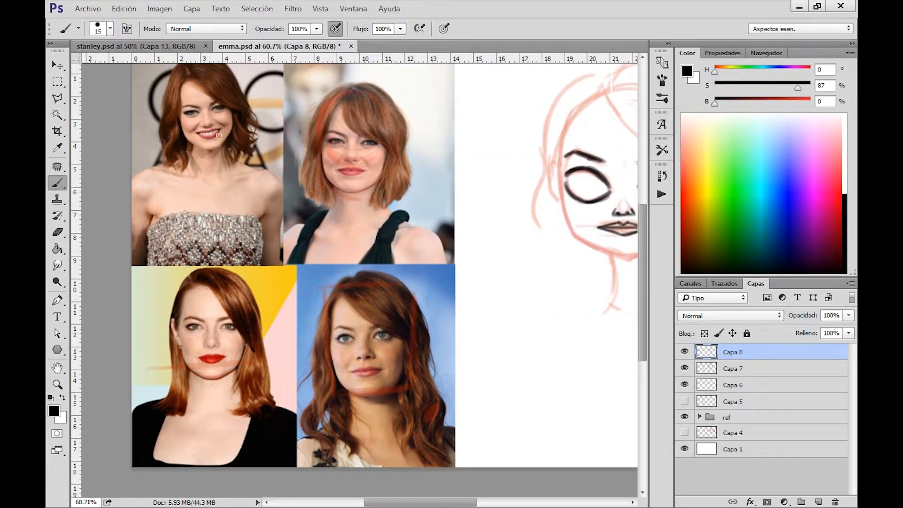
{"action": "mouse_move", "coordinate": [215, 122]}
{"action": "left_mouse_down"}
{"action": "mouse_move", "coordinate": [222, 128]}
{"action": "mouse_move", "coordinate": [189, 136]}
{"action": "left_mouse_up"}
{"action": "mouse_move", "coordinate": [371, 354]}
{"action": "left_mouse_down"}
{"action": "mouse_move", "coordinate": [388, 373]}
{"action": "mouse_move", "coordinate": [347, 374]}
{"action": "left_mouse_up"}
{"action": "mouse_move", "coordinate": [357, 156]}
{"action": "left_mouse_down"}
{"action": "mouse_move", "coordinate": [367, 165]}
{"action": "mouse_move", "coordinate": [337, 173]}
{"action": "left_mouse_up"}
{"action": "mouse_move", "coordinate": [585, 272]}
{"action": "left_mouse_down"}
{"action": "mouse_move", "coordinate": [463, 254]}
{"action": "mouse_move", "coordinate": [441, 292]}
{"action": "left_mouse_up"}
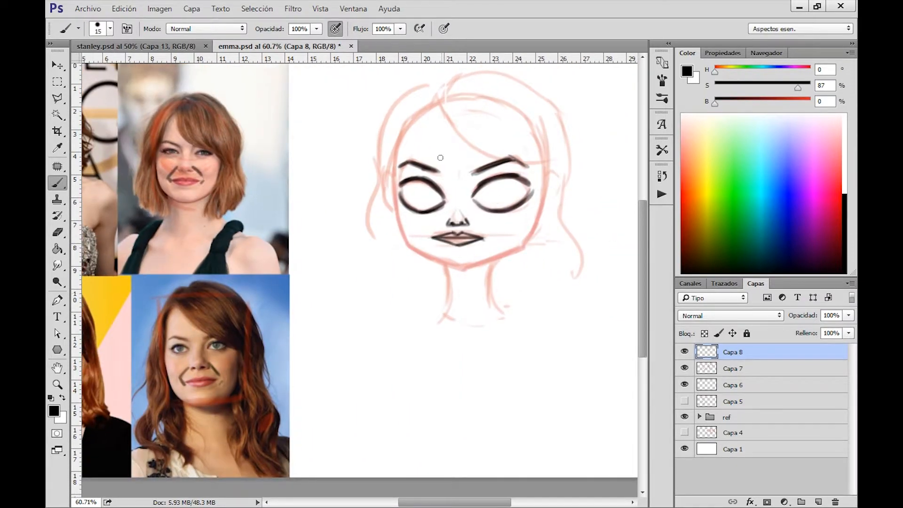
{"action": "mouse_move", "coordinate": [463, 217]}
{"action": "left_mouse_down"}
{"action": "mouse_move", "coordinate": [485, 238]}
{"action": "mouse_move", "coordinate": [432, 235]}
{"action": "left_mouse_up"}
{"action": "key", "text": "ctrl+alt+z"}
{"action": "key", "text": "ctrl+alt+z"}
Add small crease marks at both mouth corners with a size 9 brush and reduce the eraser to size 25.
{"action": "key", "text": "bracketleft"}
{"action": "key", "text": "bracketleft"}
{"action": "left_click_drag", "start_coordinate": [435, 237], "coordinate": [430, 238]}
{"action": "key", "text": "r"}
{"action": "key", "text": "e"}
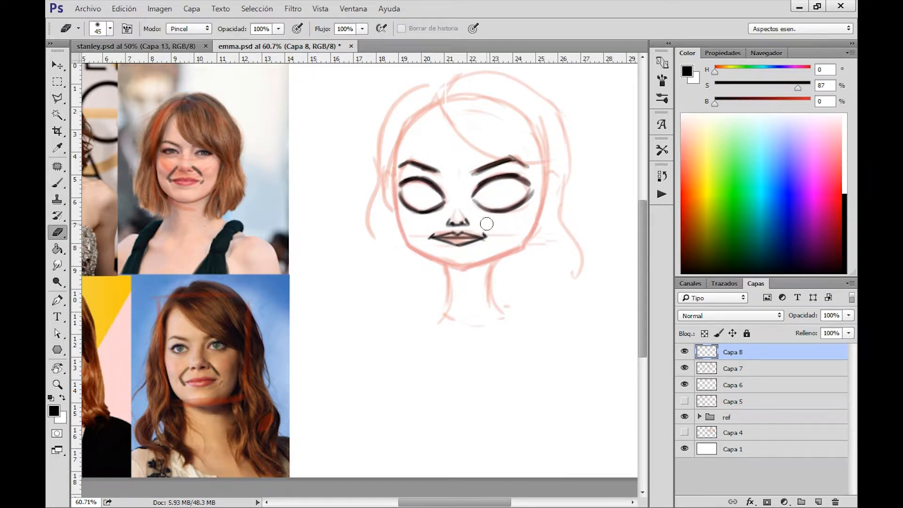
{"action": "key", "text": "bracketleft"}
{"action": "key", "text": "bracketleft"}
{"action": "key", "text": "b"}
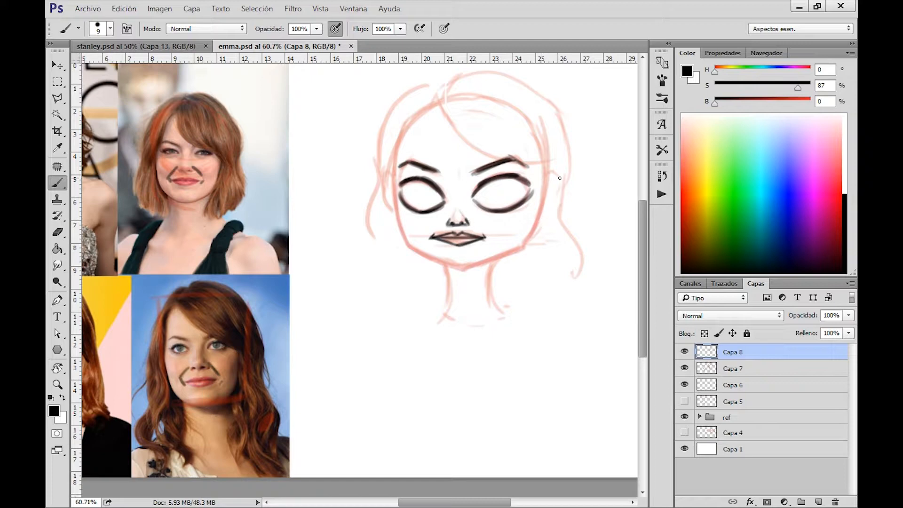
Ink the chin and the lower jawline in black with a size 15 brush.
{"action": "key", "text": "bracketright"}
{"action": "key", "text": "bracketright"}
{"action": "left_click_drag", "start_coordinate": [455, 269], "coordinate": [525, 247]}
{"action": "mouse_move", "coordinate": [457, 266]}
{"action": "left_mouse_down"}
{"action": "mouse_move", "coordinate": [410, 246]}
{"action": "mouse_move", "coordinate": [463, 268]}
{"action": "mouse_move", "coordinate": [528, 240]}
{"action": "left_mouse_up"}
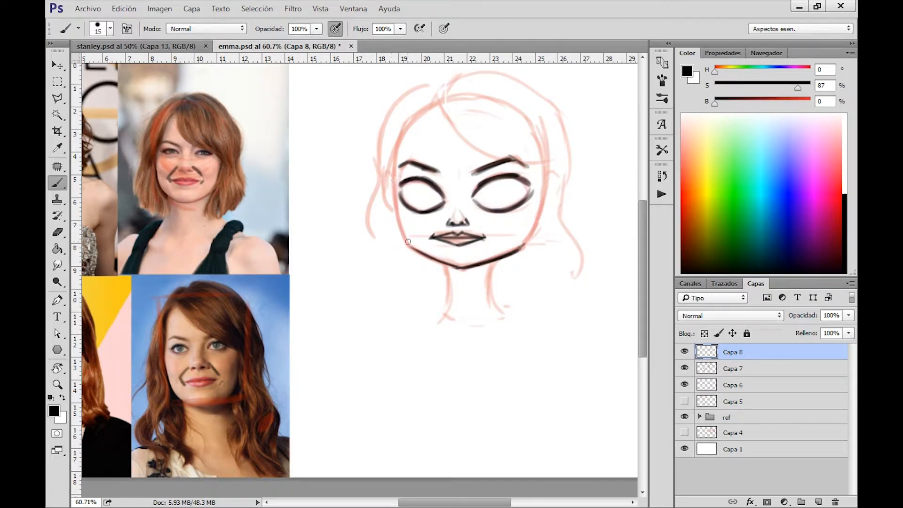
Ink the left cheek contour from eye level to the jaw and trim the line with the eraser.
{"action": "mouse_move", "coordinate": [398, 211]}
{"action": "left_mouse_down"}
{"action": "mouse_move", "coordinate": [397, 186]}
{"action": "mouse_move", "coordinate": [409, 246]}
{"action": "mouse_move", "coordinate": [394, 182]}
{"action": "mouse_move", "coordinate": [412, 250]}
{"action": "mouse_move", "coordinate": [396, 175]}
{"action": "left_mouse_up"}
{"action": "key", "text": "ctrl+alt+z"}
{"action": "mouse_move", "coordinate": [403, 229]}
{"action": "left_mouse_down"}
{"action": "mouse_move", "coordinate": [397, 162]}
{"action": "mouse_move", "coordinate": [411, 239]}
{"action": "left_mouse_up"}
{"action": "key", "text": "e"}
{"action": "left_click_drag", "start_coordinate": [396, 189], "coordinate": [412, 243]}
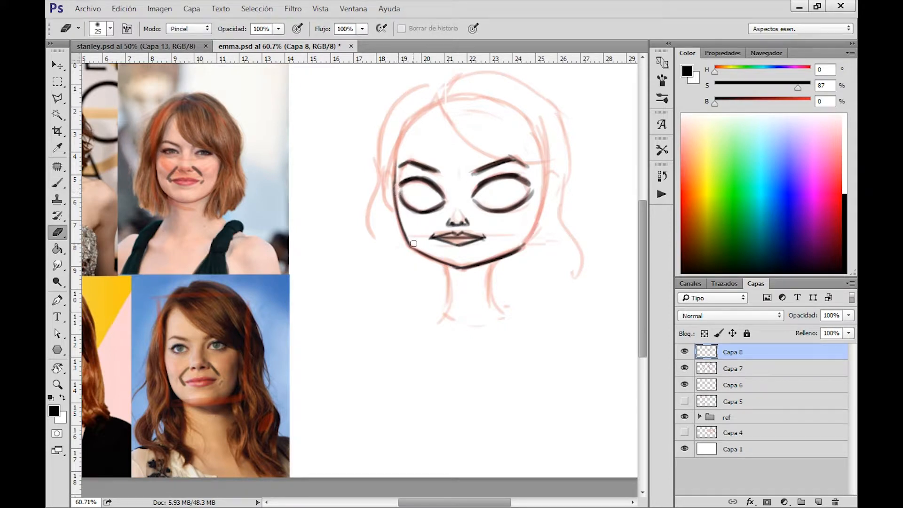
Trace the left side of the face on two reference photos to study its contour, and undo the strokes.
{"action": "key", "text": "b"}
{"action": "mouse_move", "coordinate": [158, 156]}
{"action": "left_mouse_down"}
{"action": "mouse_move", "coordinate": [160, 189]}
{"action": "mouse_move", "coordinate": [177, 198]}
{"action": "left_mouse_up"}
{"action": "key", "text": "ctrl+alt+z"}
{"action": "key", "text": "ctrl+alt+z"}
{"action": "key", "text": "ctrl+alt+z"}
{"action": "left_click_drag", "start_coordinate": [165, 350], "coordinate": [173, 387]}
{"action": "key", "text": "ctrl+alt+z"}
{"action": "left_click_drag", "start_coordinate": [163, 348], "coordinate": [186, 399]}
{"action": "key", "text": "ctrl+alt+z"}
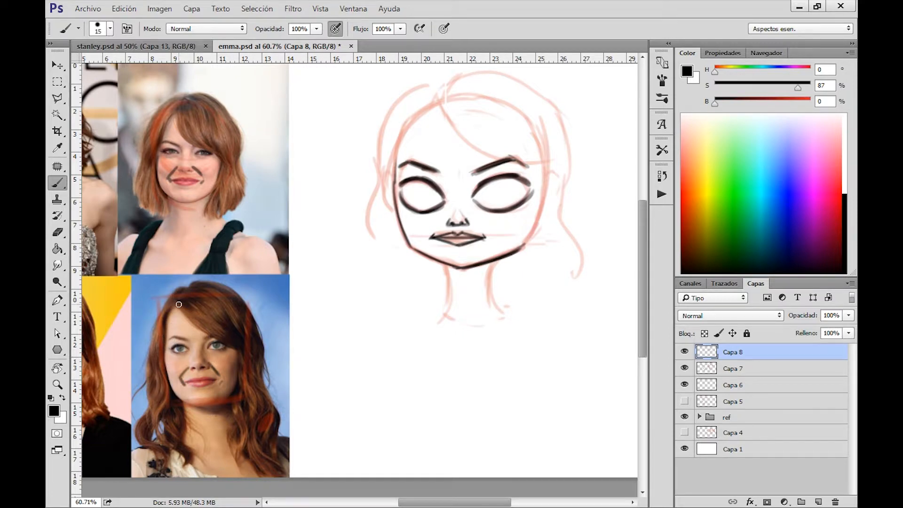
Ink the right cheek contour from the jaw up to eye level and clean the left jaw edge.
{"action": "mouse_move", "coordinate": [517, 251]}
{"action": "left_mouse_down"}
{"action": "mouse_move", "coordinate": [544, 203]}
{"action": "mouse_move", "coordinate": [546, 176]}
{"action": "left_mouse_up"}
{"action": "key", "text": "e"}
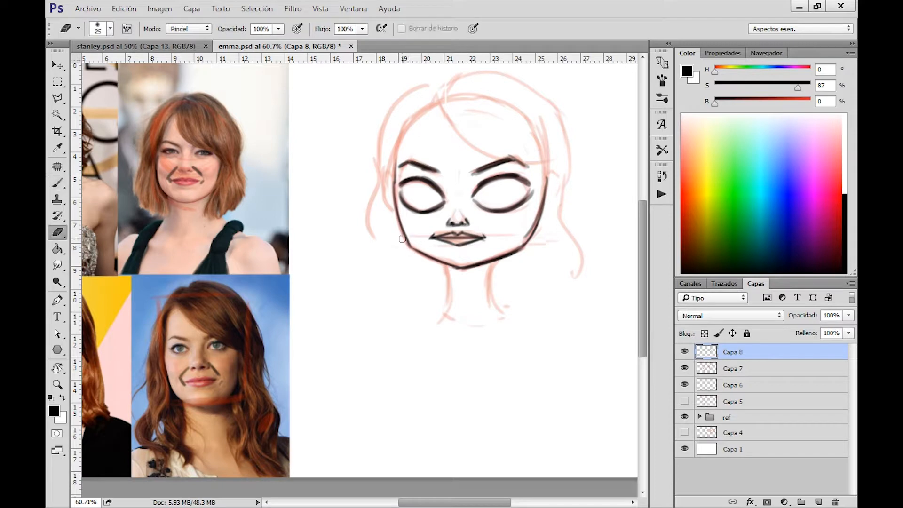
{"action": "mouse_move", "coordinate": [403, 240]}
{"action": "left_mouse_down"}
{"action": "mouse_move", "coordinate": [446, 281]}
{"action": "mouse_move", "coordinate": [447, 300]}
{"action": "left_mouse_up"}
Ink both sides of the neck flaring into the shoulders, correcting the right line with the eraser.
{"action": "key", "text": "b"}
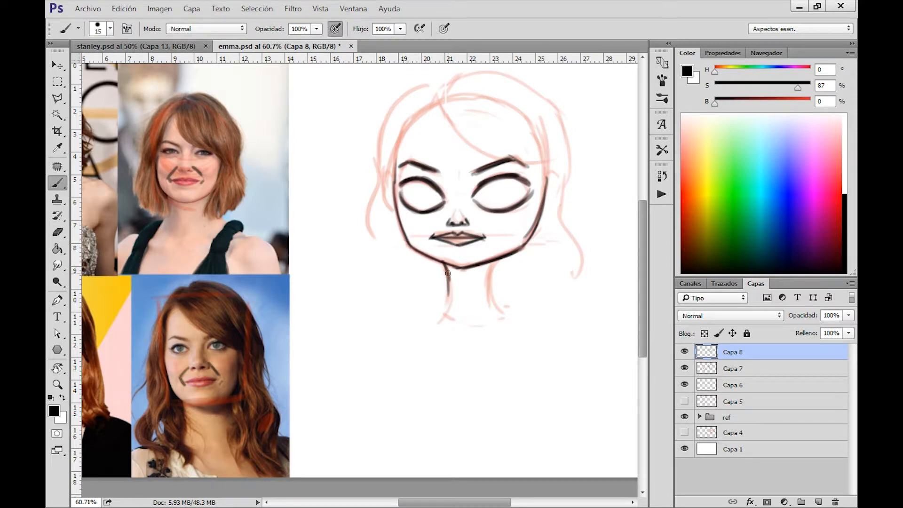
{"action": "left_click_drag", "start_coordinate": [447, 270], "coordinate": [442, 320]}
{"action": "mouse_move", "coordinate": [497, 263]}
{"action": "left_mouse_down"}
{"action": "mouse_move", "coordinate": [488, 280]}
{"action": "mouse_move", "coordinate": [499, 310]}
{"action": "left_mouse_up"}
{"action": "left_click_drag", "start_coordinate": [489, 280], "coordinate": [505, 314]}
{"action": "left_click_drag", "start_coordinate": [490, 263], "coordinate": [506, 315]}
{"action": "mouse_move", "coordinate": [443, 263]}
{"action": "left_mouse_down"}
{"action": "mouse_move", "coordinate": [436, 318]}
{"action": "mouse_move", "coordinate": [425, 322]}
{"action": "left_mouse_up"}
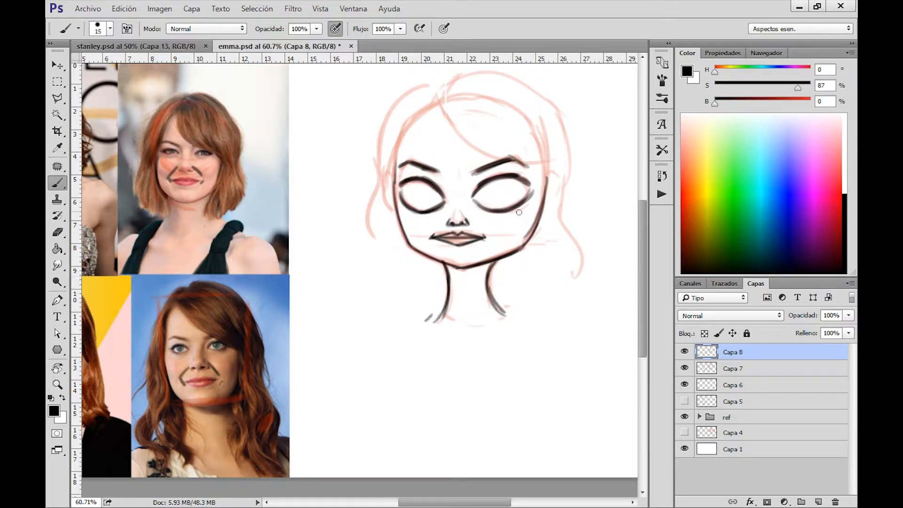
{"action": "left_click_drag", "start_coordinate": [494, 261], "coordinate": [504, 311]}
{"action": "key", "text": "e"}
{"action": "left_click_drag", "start_coordinate": [489, 280], "coordinate": [503, 315]}
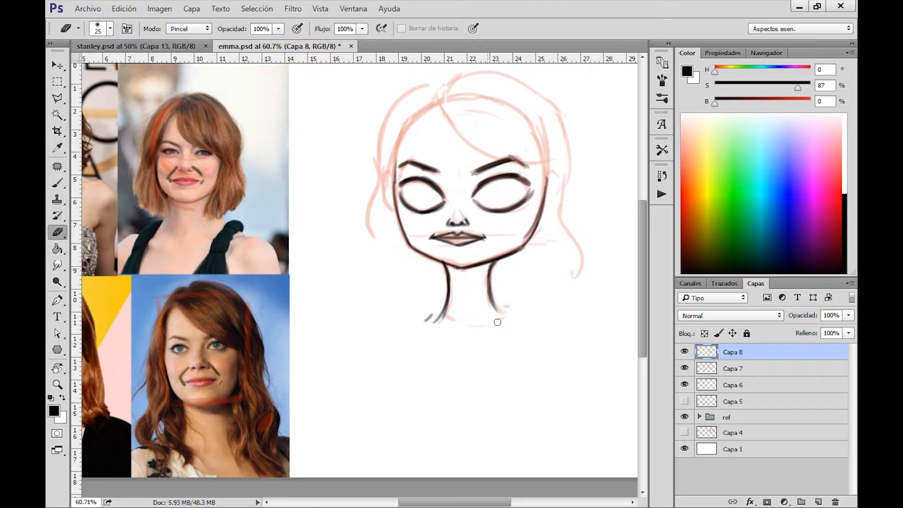
{"action": "key", "text": "b"}
{"action": "left_click_drag", "start_coordinate": [494, 294], "coordinate": [510, 324]}
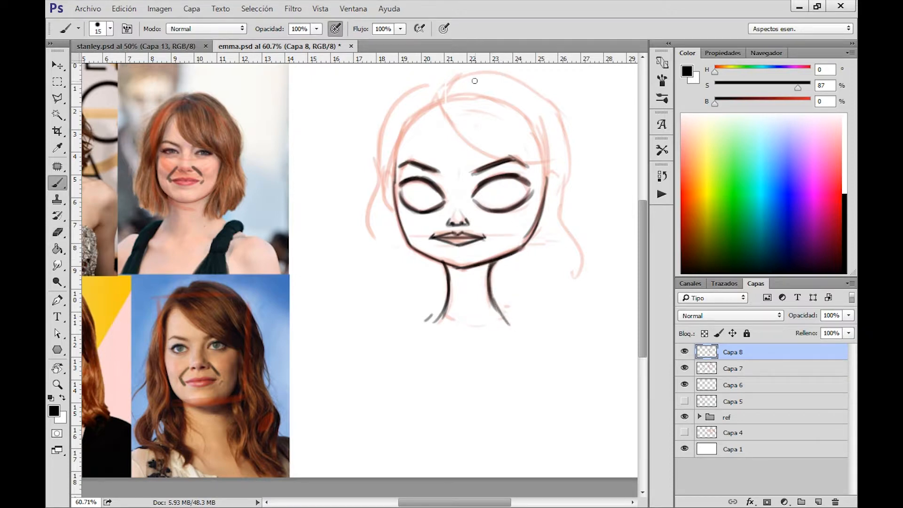
Draw guide marks from the hair parting down over the face in the upper reference photo, and undo them.
{"action": "left_click_drag", "start_coordinate": [502, 216], "coordinate": [527, 247]}
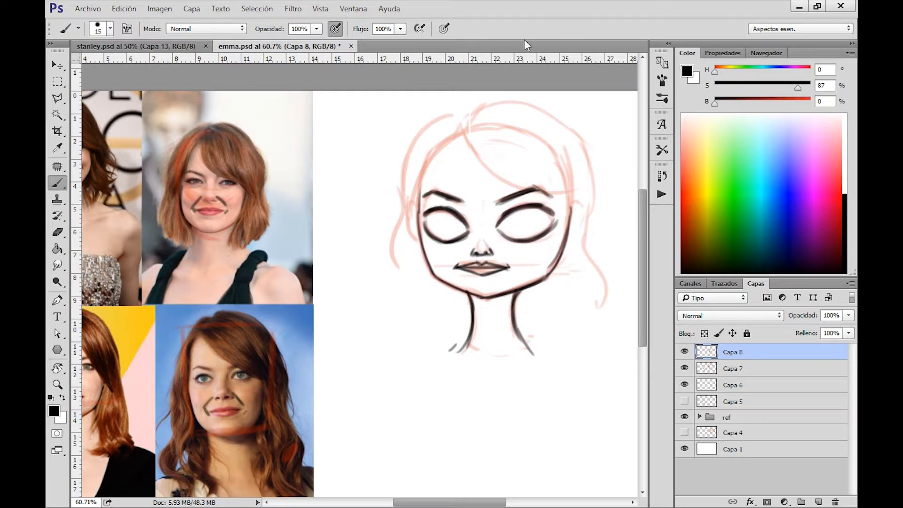
{"action": "mouse_move", "coordinate": [198, 172]}
{"action": "left_mouse_down"}
{"action": "mouse_move", "coordinate": [199, 133]}
{"action": "mouse_move", "coordinate": [205, 171]}
{"action": "mouse_move", "coordinate": [197, 221]}
{"action": "mouse_move", "coordinate": [206, 176]}
{"action": "left_mouse_up"}
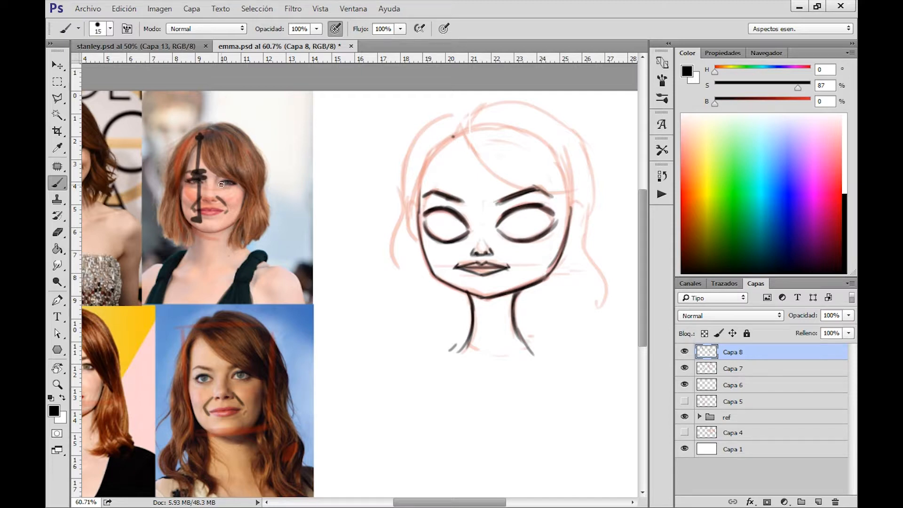
{"action": "key", "text": "ctrl+alt+z"}
{"action": "key", "text": "ctrl+alt+z"}
{"action": "key", "text": "ctrl+alt+z"}
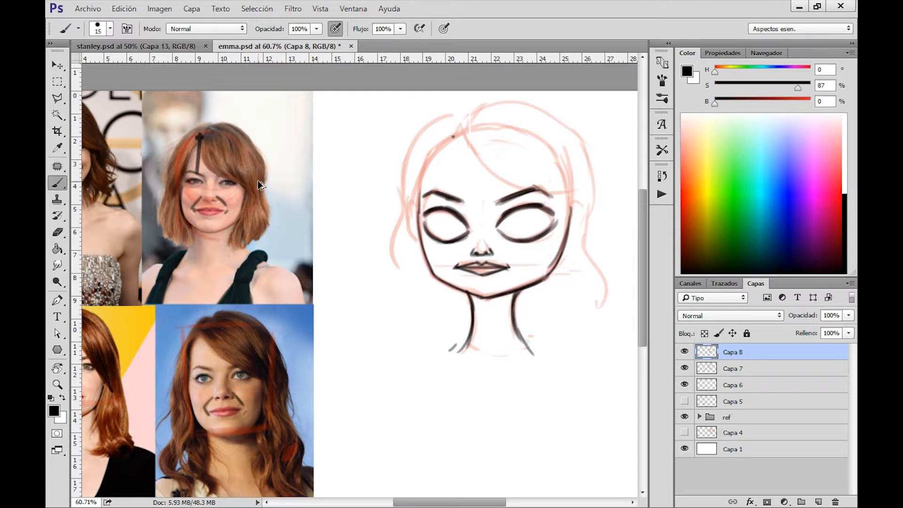
{"action": "key", "text": "ctrl+alt+z"}
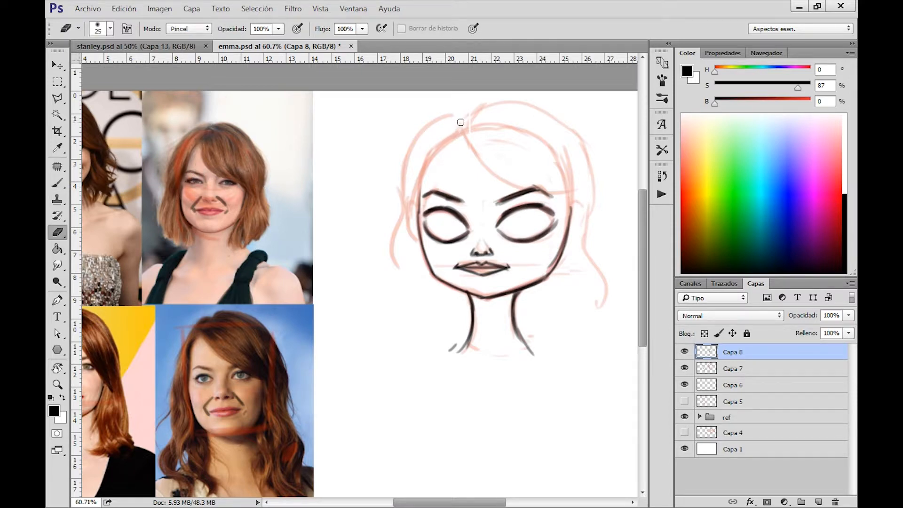
Ink the left hairline from the parting and the fringe sweeping across the forehead over the right eyebrow.
{"action": "left_click_drag", "start_coordinate": [455, 126], "coordinate": [418, 188]}
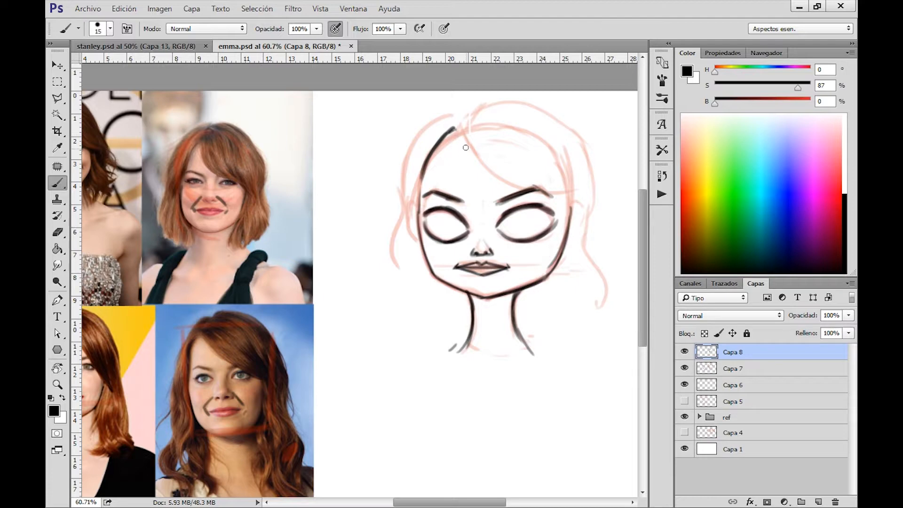
{"action": "mouse_move", "coordinate": [454, 126]}
{"action": "left_mouse_down"}
{"action": "mouse_move", "coordinate": [495, 155]}
{"action": "mouse_move", "coordinate": [493, 180]}
{"action": "mouse_move", "coordinate": [561, 192]}
{"action": "left_mouse_up"}
{"action": "left_click_drag", "start_coordinate": [456, 132], "coordinate": [560, 201]}
{"action": "left_click_drag", "start_coordinate": [474, 163], "coordinate": [571, 192]}
Ink the left outer hair contour from the parting down in a wave to the tip beside the neck.
{"action": "left_click_drag", "start_coordinate": [452, 115], "coordinate": [394, 193]}
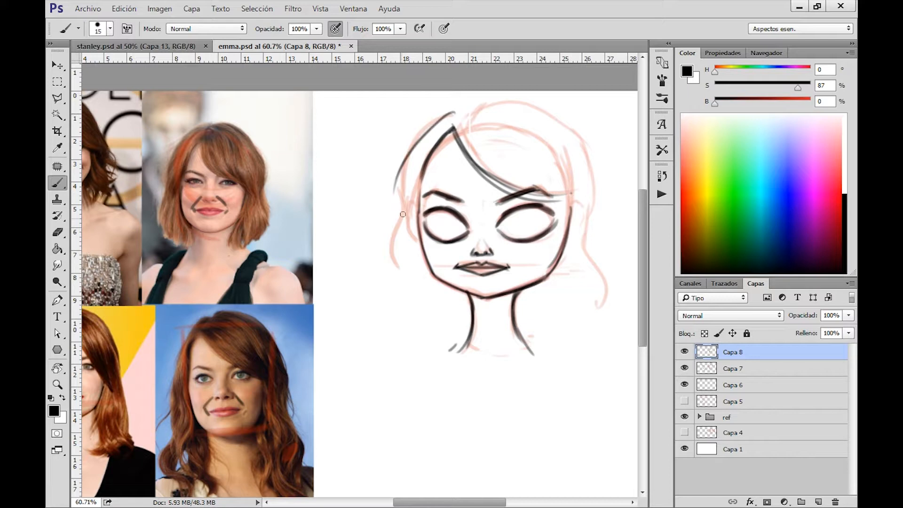
{"action": "left_click_drag", "start_coordinate": [414, 144], "coordinate": [399, 207]}
{"action": "left_click_drag", "start_coordinate": [402, 169], "coordinate": [397, 262]}
{"action": "left_click_drag", "start_coordinate": [401, 218], "coordinate": [400, 310]}
{"action": "left_click_drag", "start_coordinate": [404, 316], "coordinate": [421, 334]}
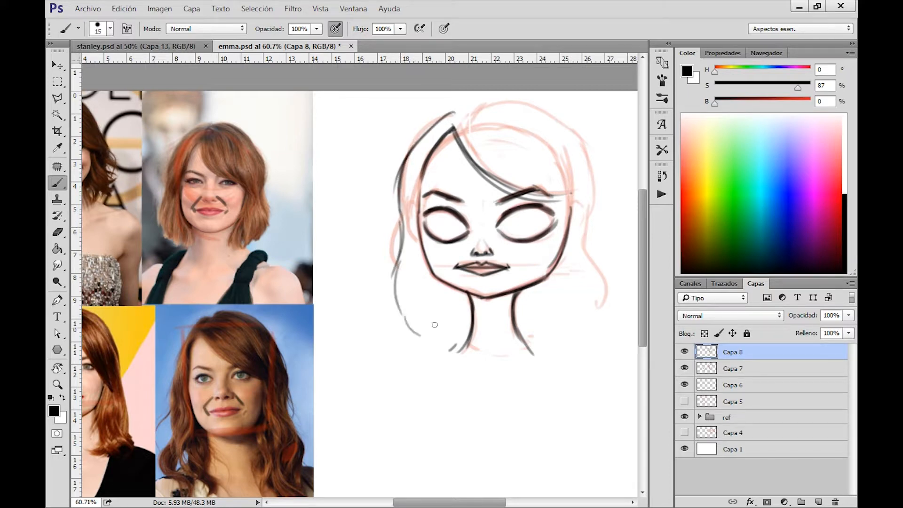
{"action": "left_click_drag", "start_coordinate": [400, 219], "coordinate": [422, 336]}
{"action": "mouse_move", "coordinate": [407, 158]}
{"action": "left_mouse_down"}
{"action": "mouse_move", "coordinate": [395, 254]}
{"action": "mouse_move", "coordinate": [412, 335]}
{"action": "left_mouse_up"}
Ink the right outer hair contour from the upper head down in a wave, curling inward near the shoulder.
{"action": "left_click_drag", "start_coordinate": [579, 139], "coordinate": [593, 211]}
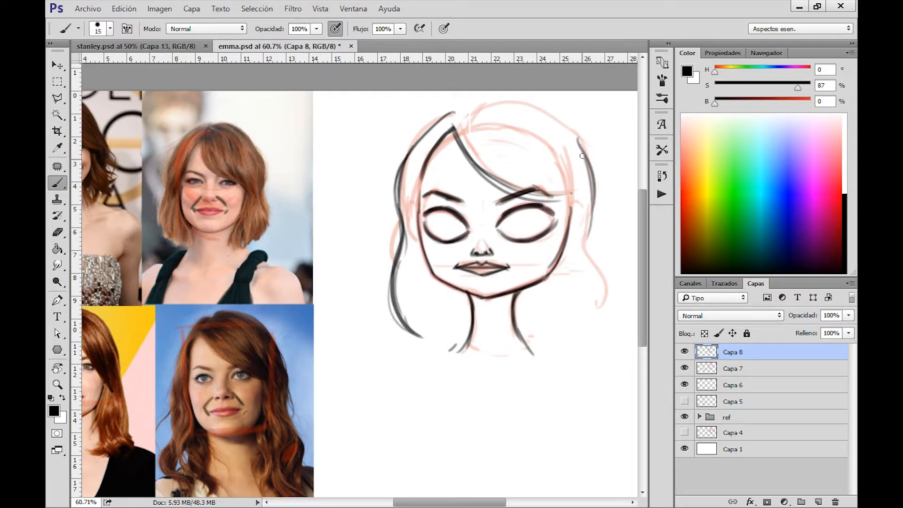
{"action": "mouse_move", "coordinate": [578, 136]}
{"action": "left_mouse_down"}
{"action": "mouse_move", "coordinate": [596, 210]}
{"action": "mouse_move", "coordinate": [591, 277]}
{"action": "left_mouse_up"}
{"action": "left_click_drag", "start_coordinate": [592, 226], "coordinate": [591, 337]}
{"action": "left_click_drag", "start_coordinate": [598, 275], "coordinate": [561, 339]}
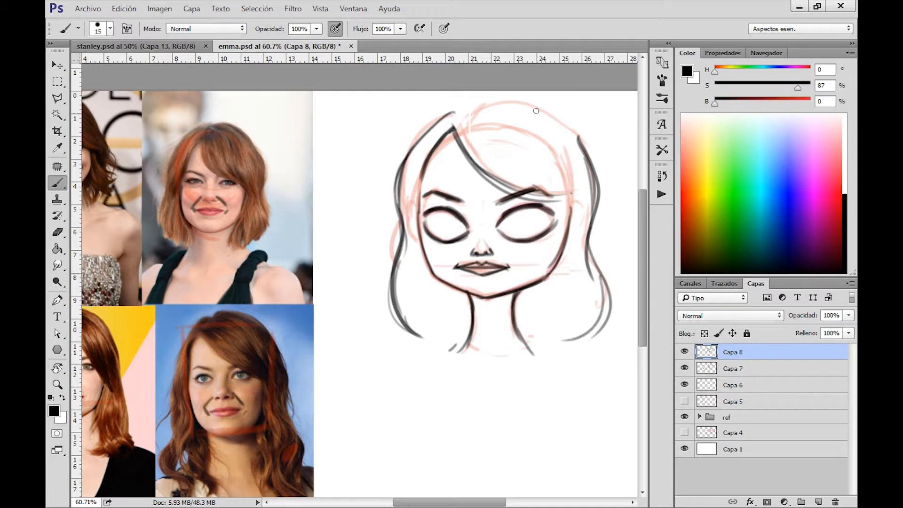
Ink the hair crown from the parting over to the right contour and erase the stray edges where the lines meet.
{"action": "mouse_move", "coordinate": [401, 171]}
{"action": "left_mouse_down"}
{"action": "mouse_move", "coordinate": [455, 119]}
{"action": "mouse_move", "coordinate": [405, 160]}
{"action": "left_mouse_up"}
{"action": "key", "text": "e"}
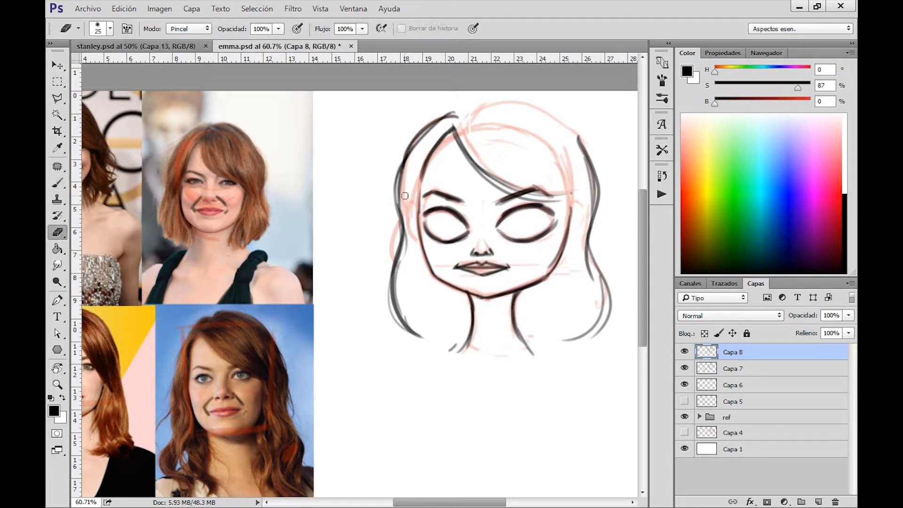
{"action": "left_click_drag", "start_coordinate": [455, 112], "coordinate": [435, 135]}
{"action": "key", "text": "b"}
{"action": "mouse_move", "coordinate": [402, 194]}
{"action": "left_mouse_down"}
{"action": "mouse_move", "coordinate": [418, 141]}
{"action": "mouse_move", "coordinate": [453, 118]}
{"action": "mouse_move", "coordinate": [536, 104]}
{"action": "mouse_move", "coordinate": [580, 138]}
{"action": "left_mouse_up"}
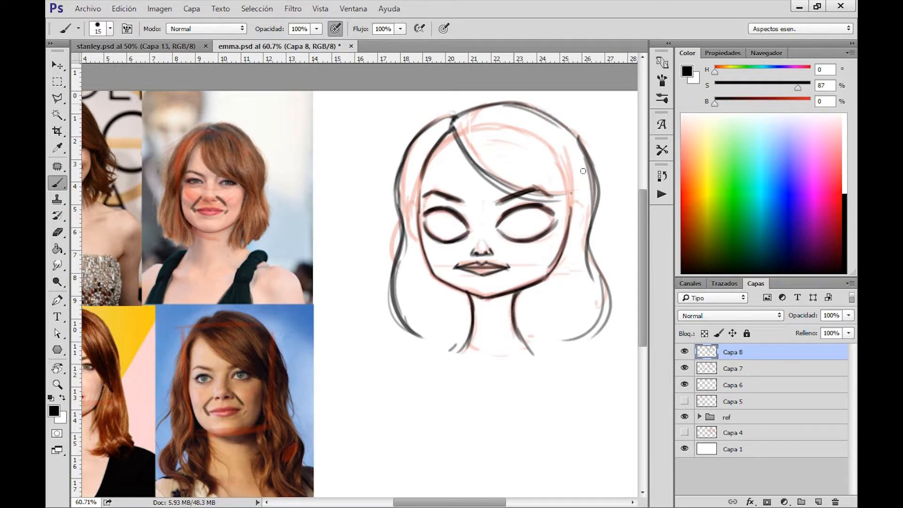
{"action": "mouse_move", "coordinate": [525, 107]}
{"action": "left_mouse_down"}
{"action": "mouse_move", "coordinate": [591, 184]}
{"action": "mouse_move", "coordinate": [589, 194]}
{"action": "left_mouse_up"}
{"action": "key", "text": "e"}
{"action": "left_click_drag", "start_coordinate": [573, 130], "coordinate": [601, 198]}
{"action": "left_click_drag", "start_coordinate": [560, 117], "coordinate": [600, 212]}
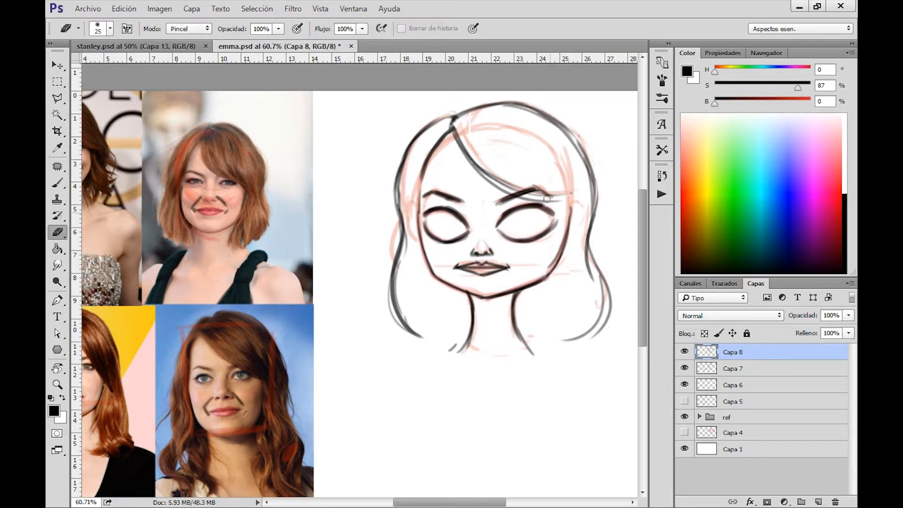
Thicken the upper lash lines of both eyes and extend them into pointed wings at the outer corners.
{"action": "key", "text": "b"}
{"action": "left_click_drag", "start_coordinate": [504, 220], "coordinate": [553, 211]}
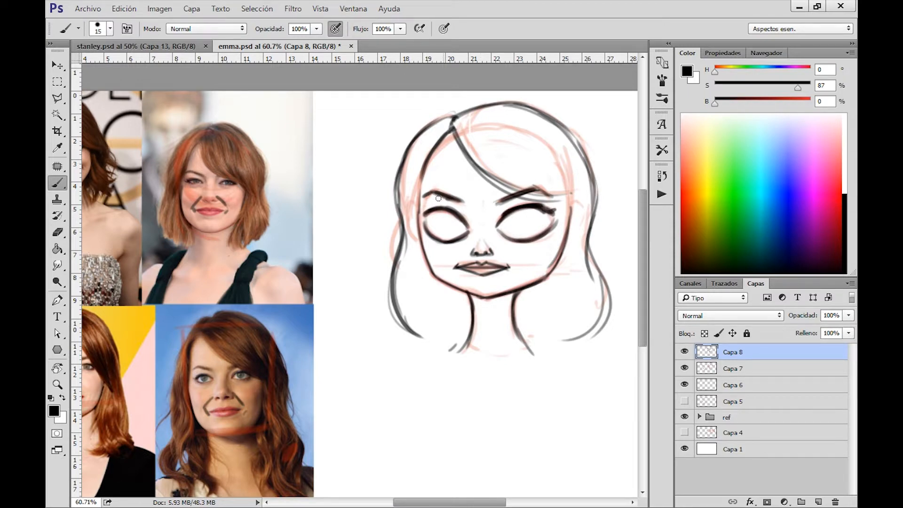
{"action": "left_click_drag", "start_coordinate": [451, 210], "coordinate": [424, 218]}
{"action": "left_click_drag", "start_coordinate": [541, 207], "coordinate": [559, 209]}
{"action": "left_click_drag", "start_coordinate": [440, 209], "coordinate": [418, 212]}
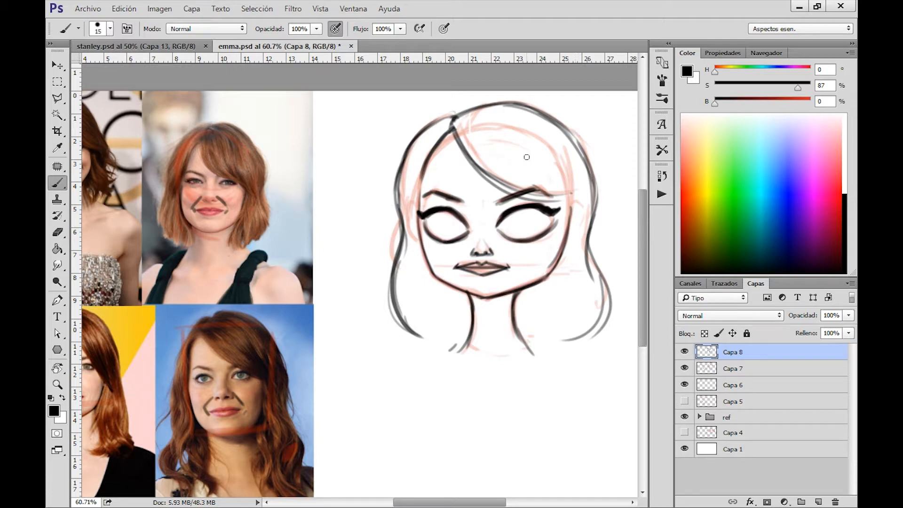
{"action": "mouse_move", "coordinate": [505, 215]}
{"action": "left_mouse_down"}
{"action": "mouse_move", "coordinate": [508, 204]}
{"action": "mouse_move", "coordinate": [541, 198]}
{"action": "left_mouse_up"}
{"action": "mouse_move", "coordinate": [540, 208]}
{"action": "left_mouse_down"}
{"action": "mouse_move", "coordinate": [559, 208]}
{"action": "mouse_move", "coordinate": [531, 210]}
{"action": "left_mouse_up"}
{"action": "mouse_move", "coordinate": [495, 407]}
{"action": "left_mouse_down"}
{"action": "mouse_move", "coordinate": [525, 387]}
{"action": "mouse_move", "coordinate": [569, 396]}
{"action": "mouse_move", "coordinate": [542, 385]}
{"action": "mouse_move", "coordinate": [497, 404]}
{"action": "mouse_move", "coordinate": [539, 385]}
{"action": "mouse_move", "coordinate": [580, 388]}
{"action": "left_mouse_up"}
{"action": "key", "text": "ctrl+alt+z"}
{"action": "key", "text": "ctrl+alt+z"}
Sketch round irises in both eyes and darken the eye contours, checking against the reference photos.
{"action": "left_click_drag", "start_coordinate": [436, 215], "coordinate": [446, 235]}
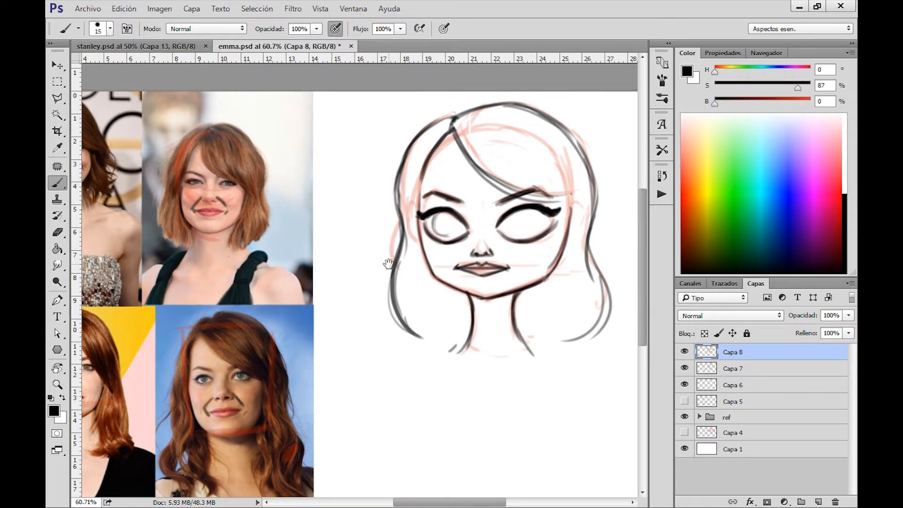
{"action": "left_click_drag", "start_coordinate": [391, 264], "coordinate": [546, 232]}
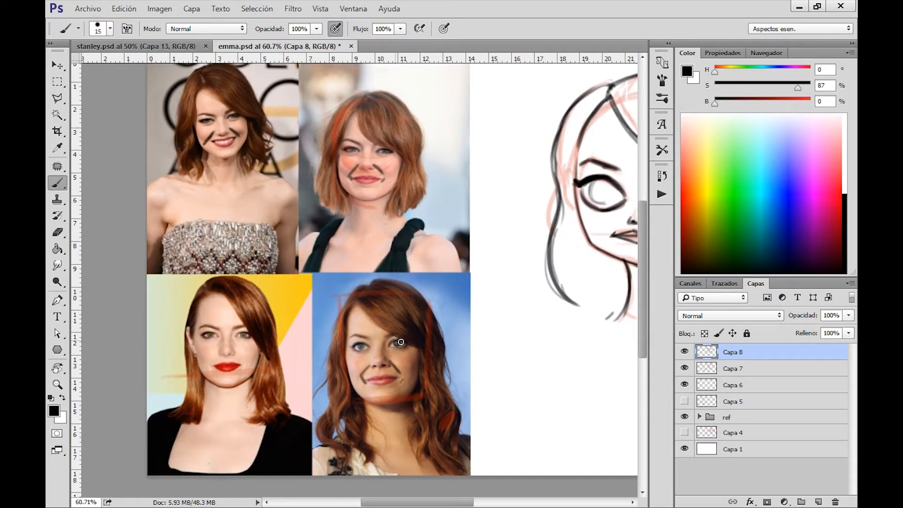
{"action": "left_click_drag", "start_coordinate": [578, 274], "coordinate": [344, 308]}
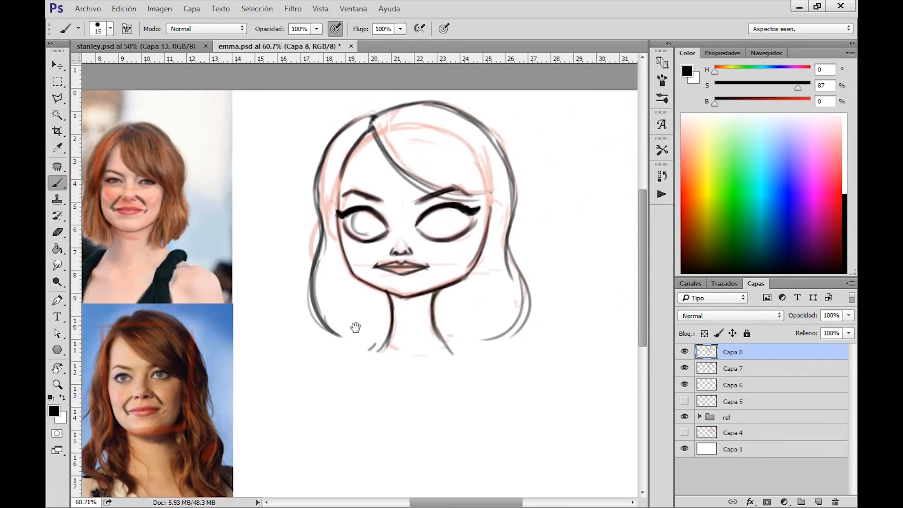
{"action": "mouse_move", "coordinate": [362, 213]}
{"action": "left_mouse_down"}
{"action": "mouse_move", "coordinate": [370, 237]}
{"action": "mouse_move", "coordinate": [379, 233]}
{"action": "mouse_move", "coordinate": [372, 237]}
{"action": "left_mouse_up"}
{"action": "mouse_move", "coordinate": [437, 215]}
{"action": "left_mouse_down"}
{"action": "mouse_move", "coordinate": [439, 236]}
{"action": "mouse_move", "coordinate": [432, 224]}
{"action": "mouse_move", "coordinate": [451, 229]}
{"action": "mouse_move", "coordinate": [444, 236]}
{"action": "mouse_move", "coordinate": [460, 214]}
{"action": "mouse_move", "coordinate": [462, 226]}
{"action": "mouse_move", "coordinate": [454, 211]}
{"action": "mouse_move", "coordinate": [453, 229]}
{"action": "mouse_move", "coordinate": [450, 209]}
{"action": "mouse_move", "coordinate": [457, 231]}
{"action": "mouse_move", "coordinate": [433, 214]}
{"action": "mouse_move", "coordinate": [428, 229]}
{"action": "mouse_move", "coordinate": [432, 214]}
{"action": "mouse_move", "coordinate": [459, 220]}
{"action": "mouse_move", "coordinate": [459, 212]}
{"action": "mouse_move", "coordinate": [430, 230]}
{"action": "mouse_move", "coordinate": [430, 216]}
{"action": "mouse_move", "coordinate": [456, 228]}
{"action": "left_mouse_up"}
{"action": "mouse_move", "coordinate": [384, 219]}
{"action": "left_mouse_down"}
{"action": "mouse_move", "coordinate": [358, 214]}
{"action": "mouse_move", "coordinate": [378, 231]}
{"action": "left_mouse_up"}
{"action": "mouse_move", "coordinate": [428, 216]}
{"action": "left_mouse_down"}
{"action": "mouse_move", "coordinate": [448, 235]}
{"action": "mouse_move", "coordinate": [456, 230]}
{"action": "mouse_move", "coordinate": [438, 240]}
{"action": "mouse_move", "coordinate": [426, 234]}
{"action": "left_mouse_up"}
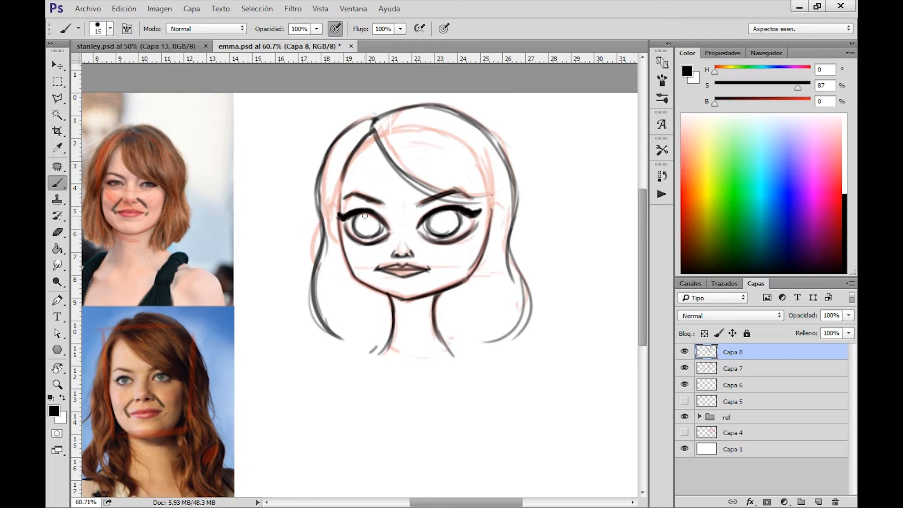
Fill in the pupils, erase highlights in them and shade the right edges of both irises.
{"action": "left_click_drag", "start_coordinate": [363, 225], "coordinate": [366, 222]}
{"action": "left_click_drag", "start_coordinate": [442, 221], "coordinate": [447, 221]}
{"action": "key", "text": "e"}
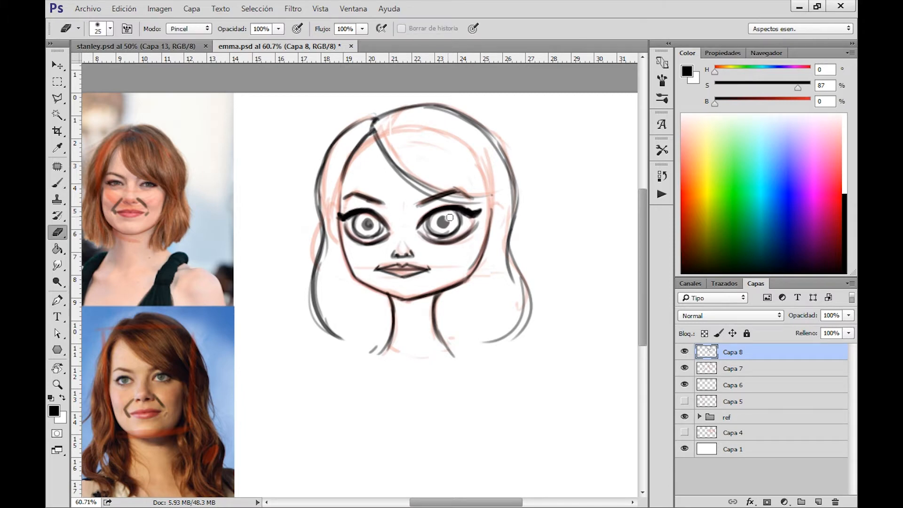
{"action": "left_click", "coordinate": [447, 217]}
{"action": "key", "text": "b"}
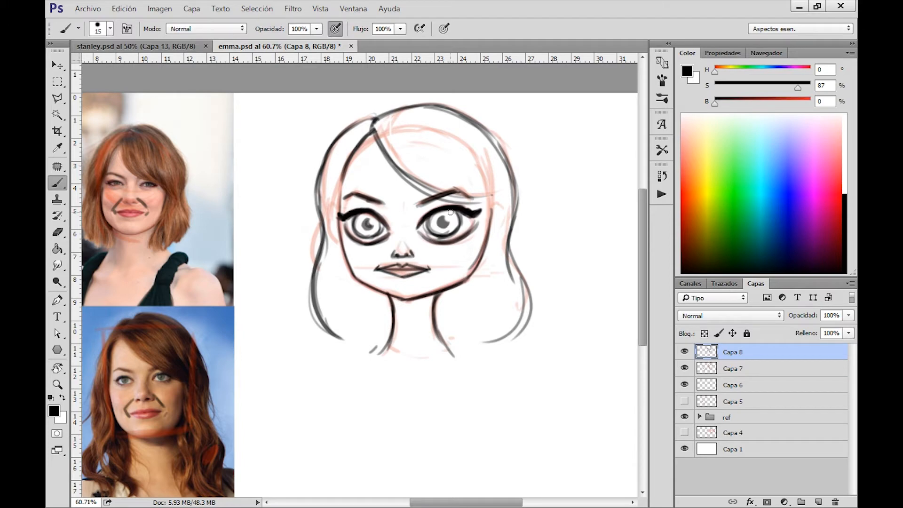
{"action": "left_click_drag", "start_coordinate": [449, 213], "coordinate": [457, 223]}
{"action": "left_click_drag", "start_coordinate": [372, 216], "coordinate": [377, 227]}
{"action": "mouse_move", "coordinate": [450, 211]}
{"action": "left_mouse_down"}
{"action": "mouse_move", "coordinate": [466, 237]}
{"action": "mouse_move", "coordinate": [442, 235]}
{"action": "mouse_move", "coordinate": [485, 255]}
{"action": "left_mouse_up"}
Ink the left ear beside the eye and erase the hair contour crossing it.
{"action": "key", "text": "ctrl+space"}
{"action": "key", "text": "ctrl+space"}
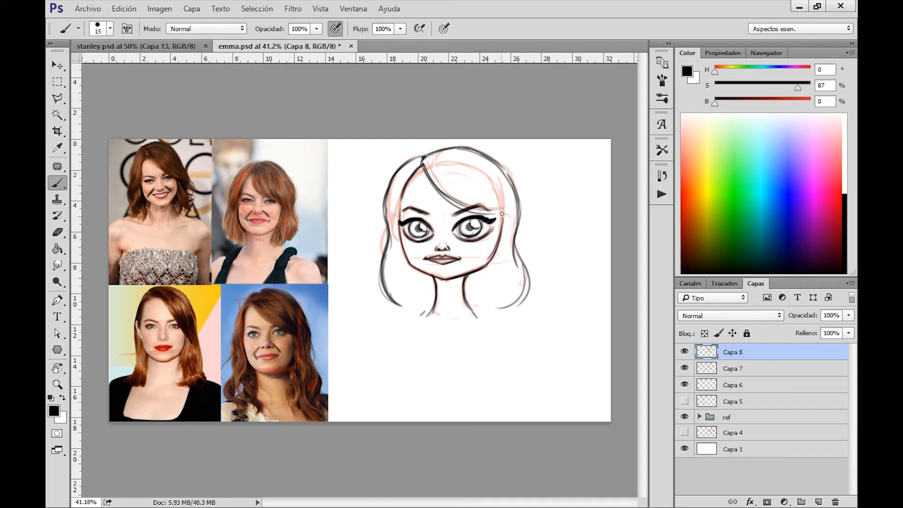
{"action": "left_click_drag", "start_coordinate": [502, 214], "coordinate": [492, 253]}
{"action": "left_click_drag", "start_coordinate": [399, 224], "coordinate": [395, 245]}
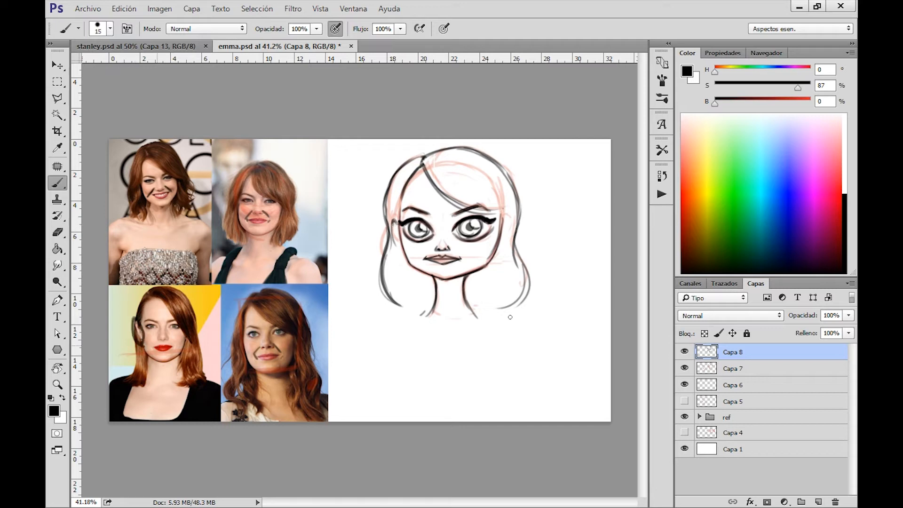
{"action": "key", "text": "ctrl+alt"}
{"action": "key", "text": "e"}
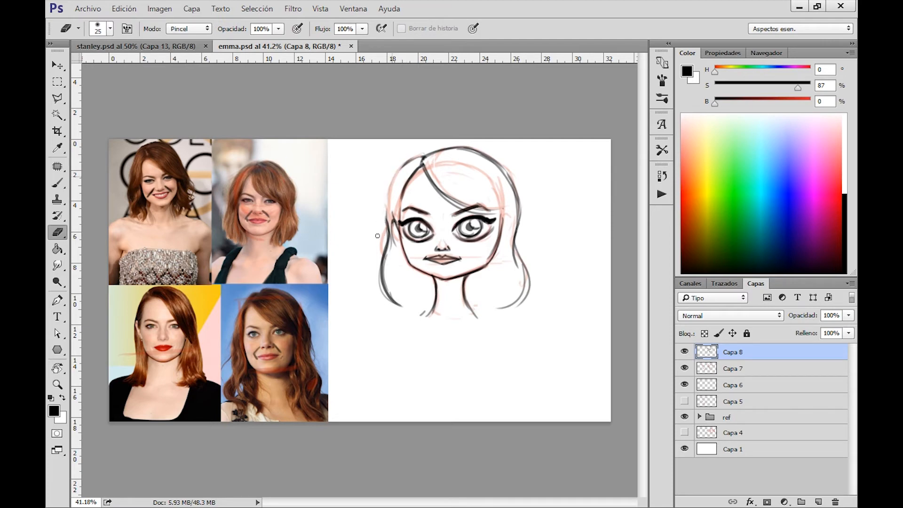
{"action": "key", "text": "b"}
{"action": "mouse_move", "coordinate": [390, 195]}
{"action": "left_mouse_down"}
{"action": "mouse_move", "coordinate": [391, 237]}
{"action": "mouse_move", "coordinate": [400, 242]}
{"action": "left_mouse_up"}
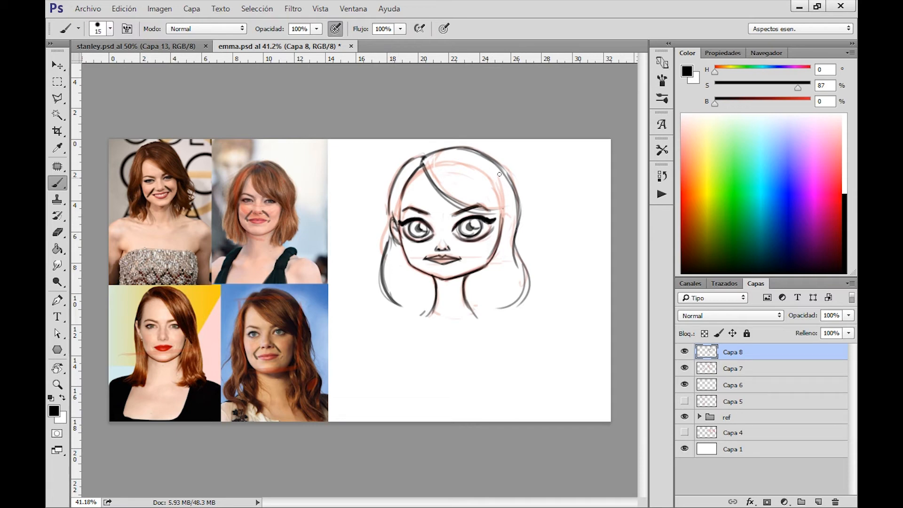
Ink an inner hair strand along the right cheek, touch up the hair by the left ear and extend the right hair tip.
{"action": "left_click_drag", "start_coordinate": [499, 186], "coordinate": [496, 282]}
{"action": "left_click_drag", "start_coordinate": [389, 221], "coordinate": [387, 205]}
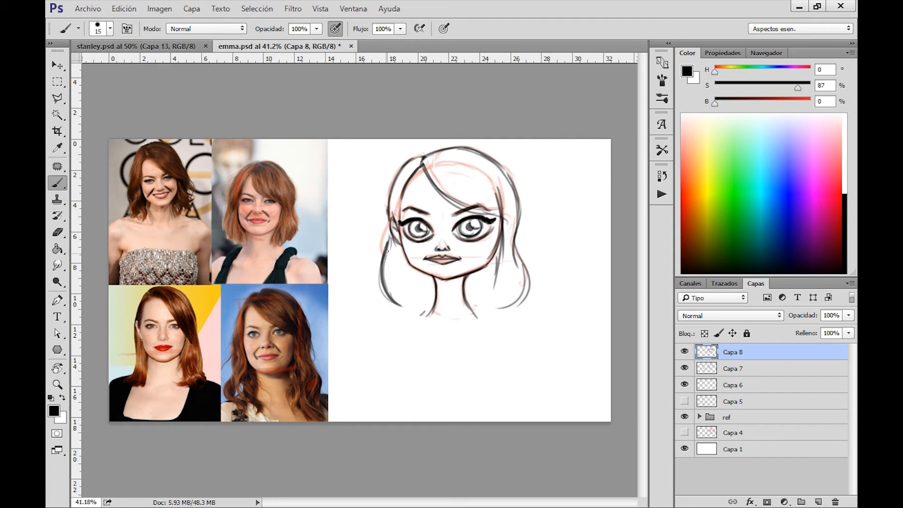
{"action": "mouse_move", "coordinate": [521, 254]}
{"action": "left_mouse_down"}
{"action": "mouse_move", "coordinate": [527, 296]}
{"action": "mouse_move", "coordinate": [489, 316]}
{"action": "left_mouse_up"}
Erase the pointed mouth corners and redraw the mouth line curving up at both ends.
{"action": "key", "text": "e"}
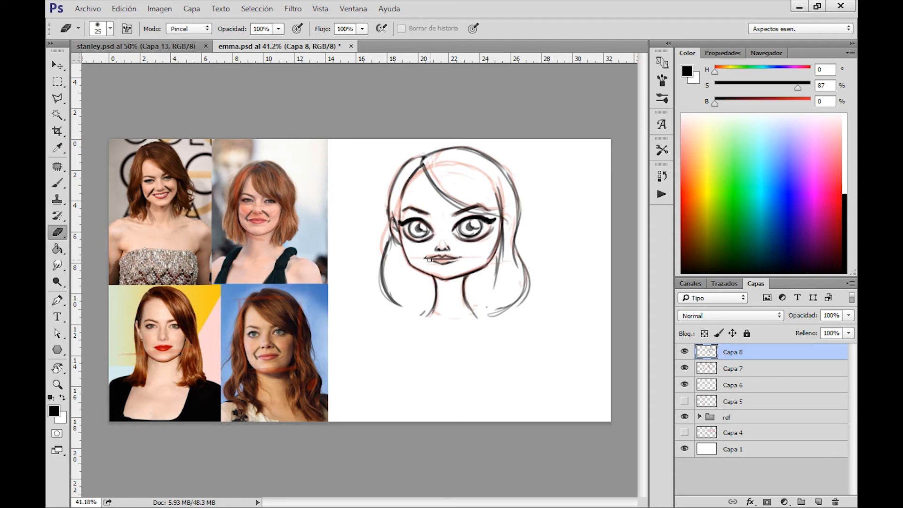
{"action": "key", "text": "b"}
{"action": "scroll", "coordinate": [423, 257], "scroll_direction": "up", "scroll_amount": 3}
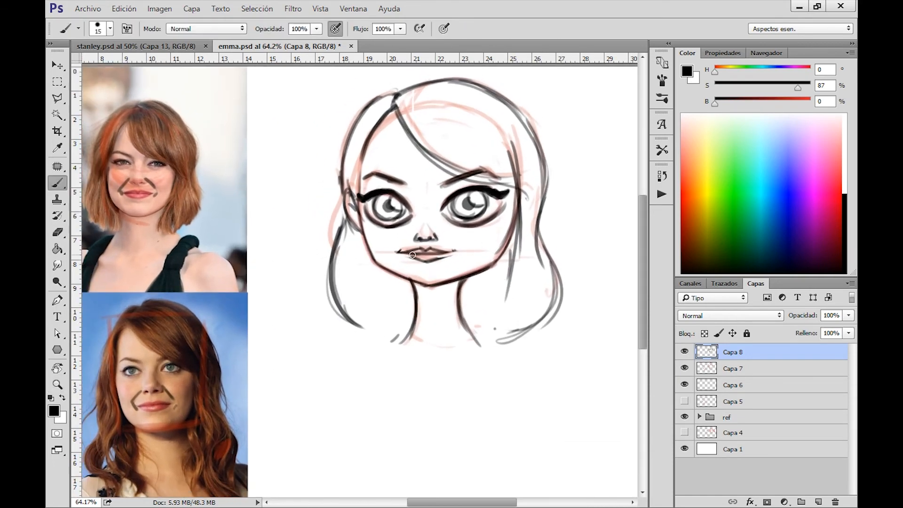
{"action": "key", "text": "e"}
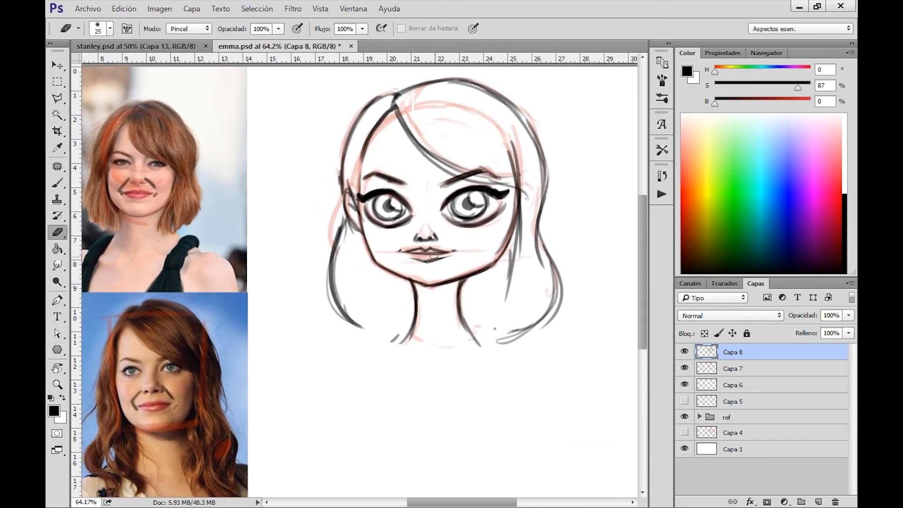
{"action": "key", "text": "b"}
{"action": "left_click_drag", "start_coordinate": [436, 252], "coordinate": [456, 249]}
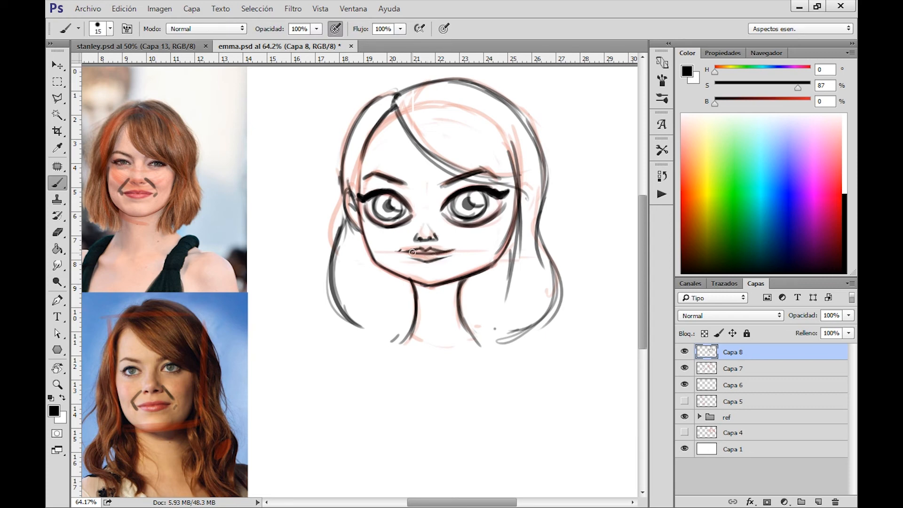
{"action": "left_click_drag", "start_coordinate": [399, 251], "coordinate": [417, 253]}
{"action": "left_click_drag", "start_coordinate": [559, 254], "coordinate": [625, 254]}
{"action": "key", "text": "ctrl+z"}
{"action": "left_click_drag", "start_coordinate": [560, 244], "coordinate": [602, 241]}
{"action": "key", "text": "ctrl+z"}
{"action": "key", "text": "ctrl+alt+z"}
Ink the lower lip as a smooth curve from the right mouth corner.
{"action": "left_click_drag", "start_coordinate": [456, 249], "coordinate": [419, 261]}
{"action": "key", "text": "z"}
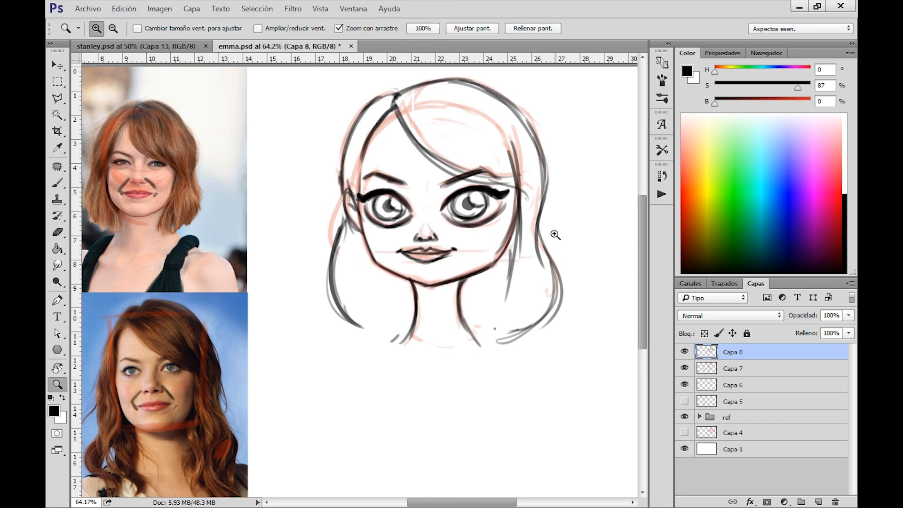
{"action": "left_click_drag", "start_coordinate": [555, 235], "coordinate": [447, 235]}
{"action": "left_click_drag", "start_coordinate": [450, 270], "coordinate": [483, 302]}
{"action": "key", "text": "b"}
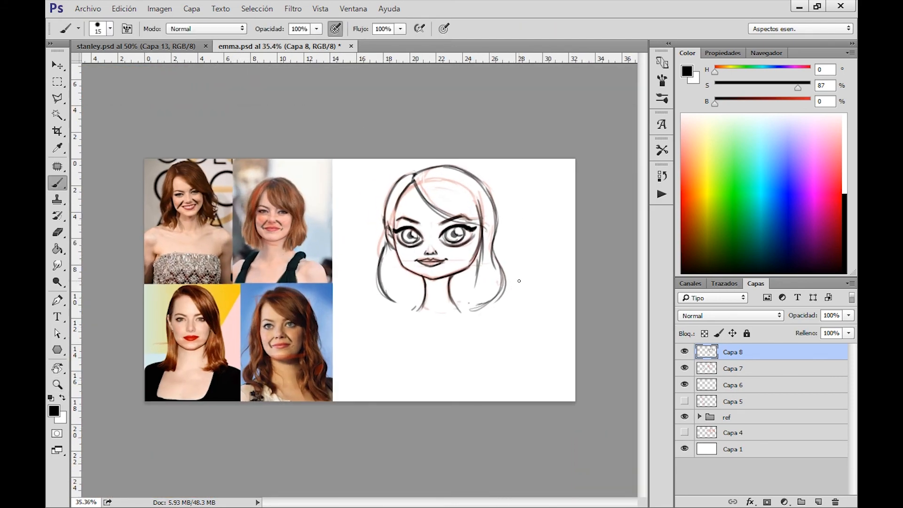